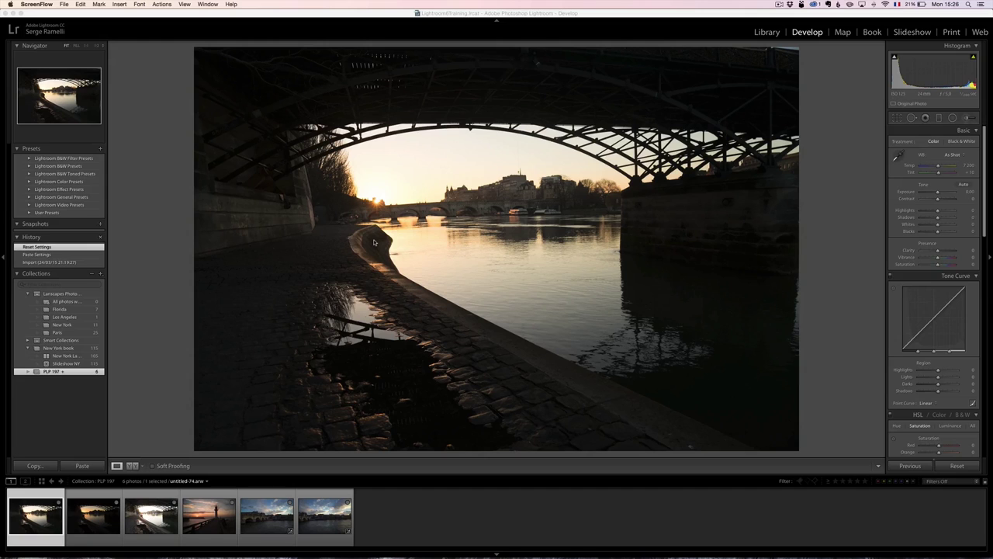
# Select the stone bridge photo plus its overlapping neighbour, flipping between the two selected shots.
pyautogui.click(260, 506)
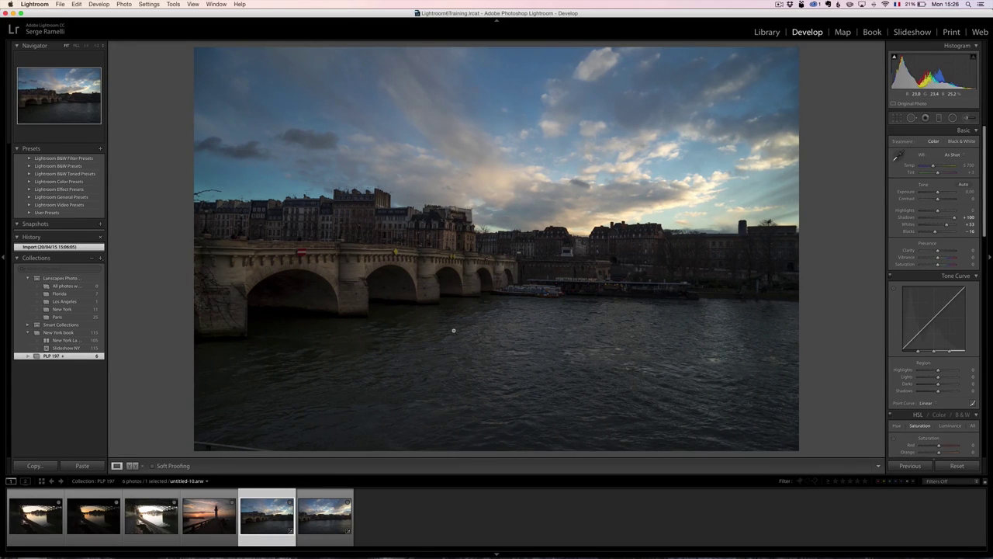
pyautogui.keyDown('super'); pyautogui.click(329, 518); pyautogui.keyUp('super')
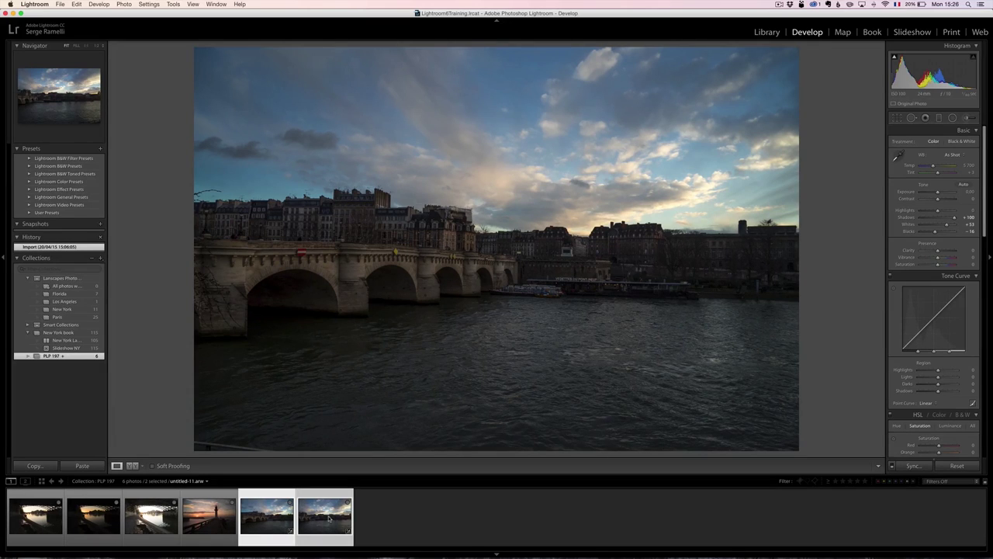
pyautogui.press('super+Left')
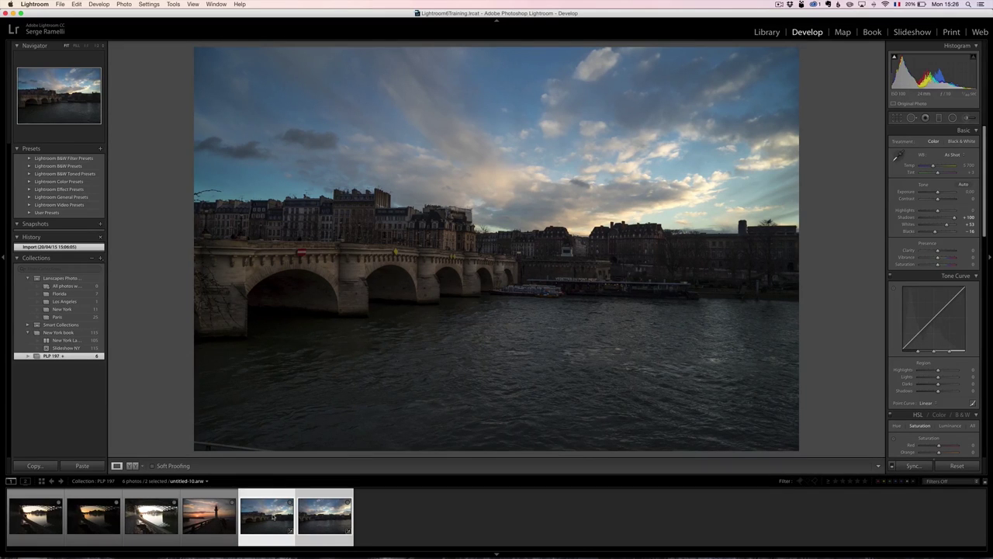
pyautogui.click(303, 519)
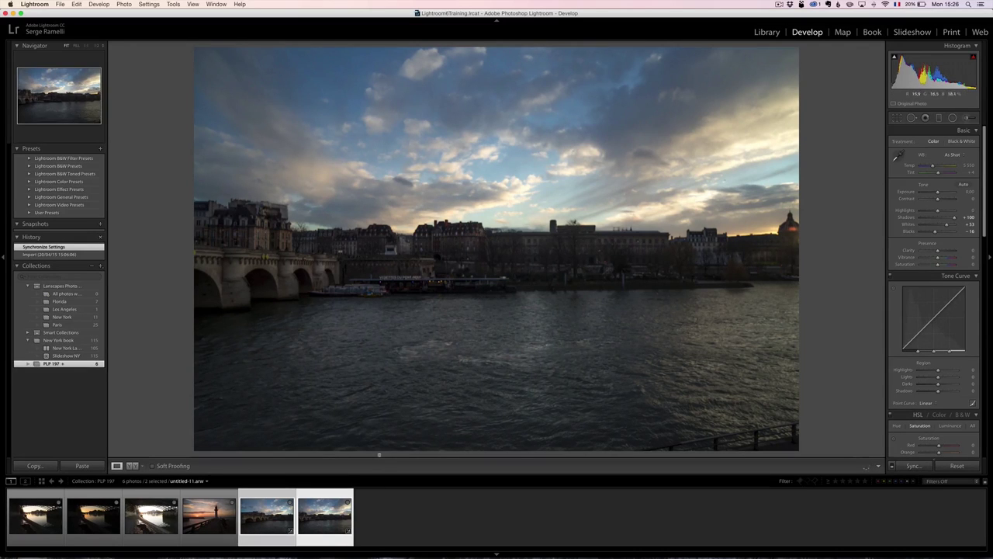
pyautogui.click(271, 522)
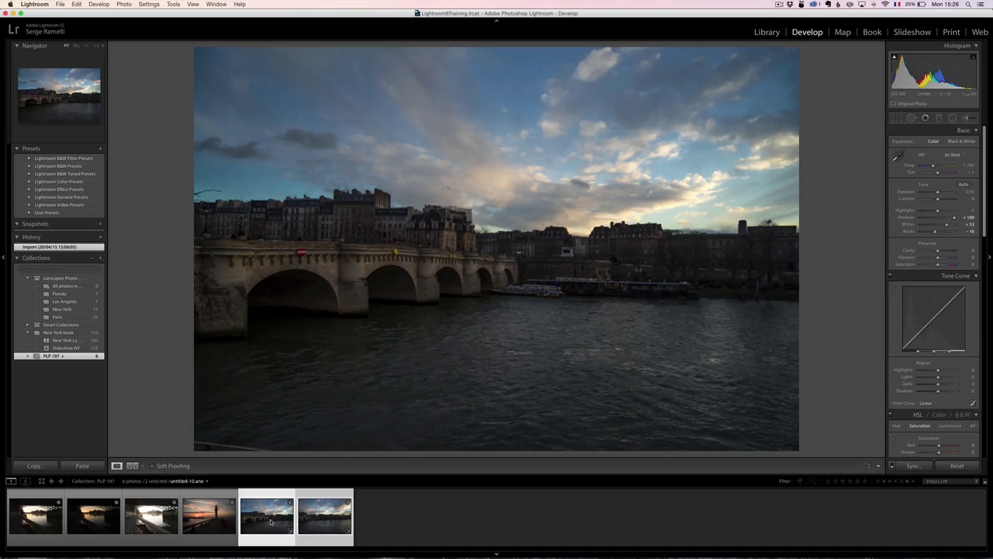
pyautogui.rightClick(270, 516)
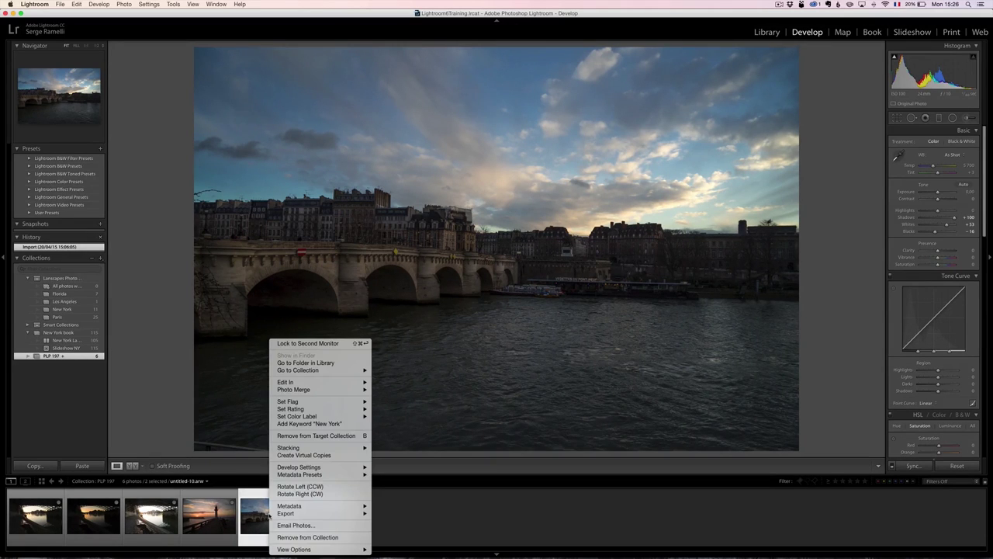
pyautogui.moveTo(305, 391)
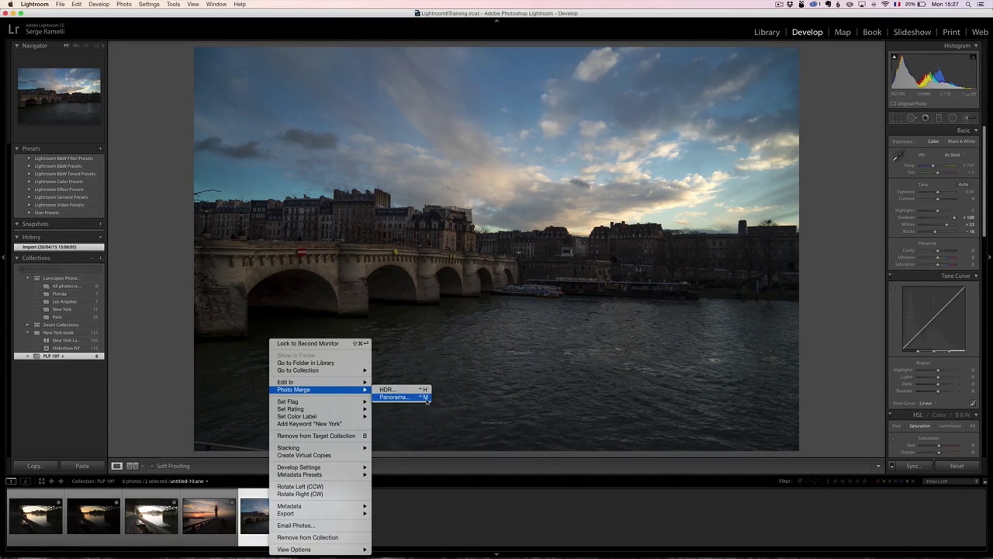
pyautogui.click(426, 398)
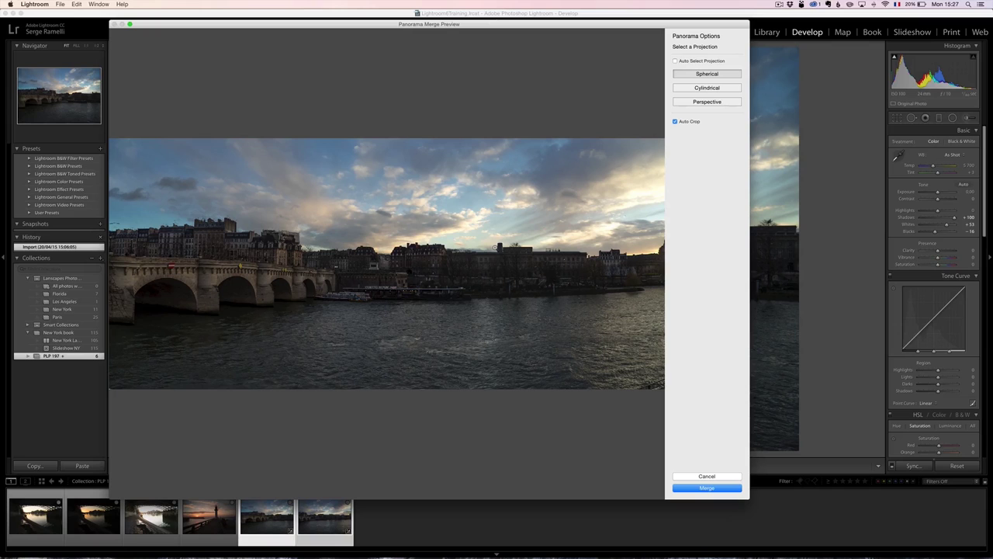
pyautogui.click(735, 477)
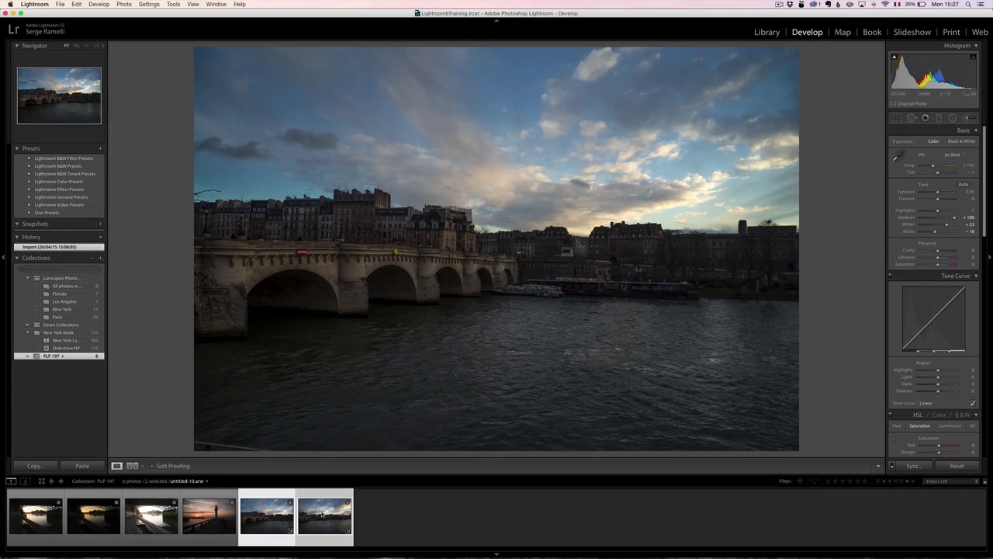
pyautogui.click(274, 526)
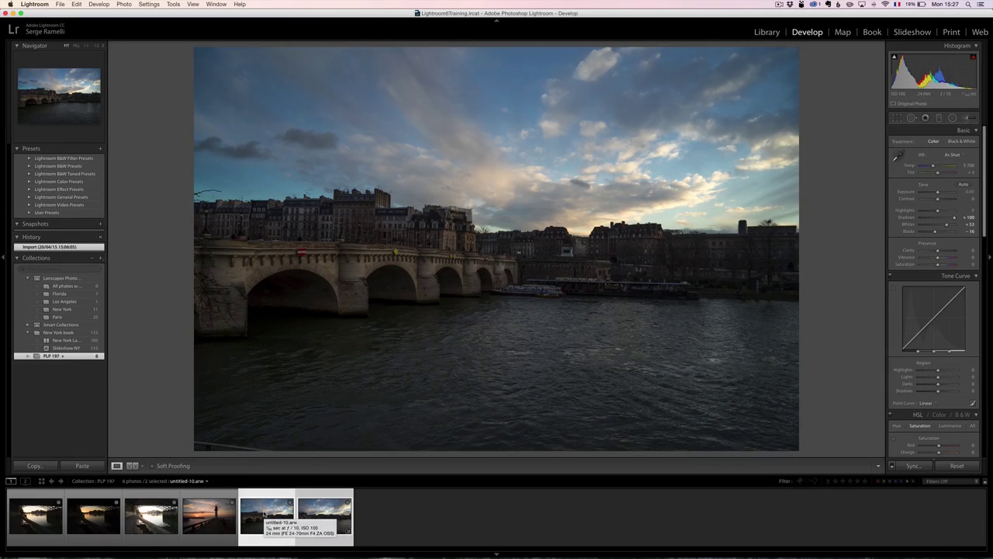
pyautogui.rightClick(265, 514)
pyautogui.moveTo(304, 389)
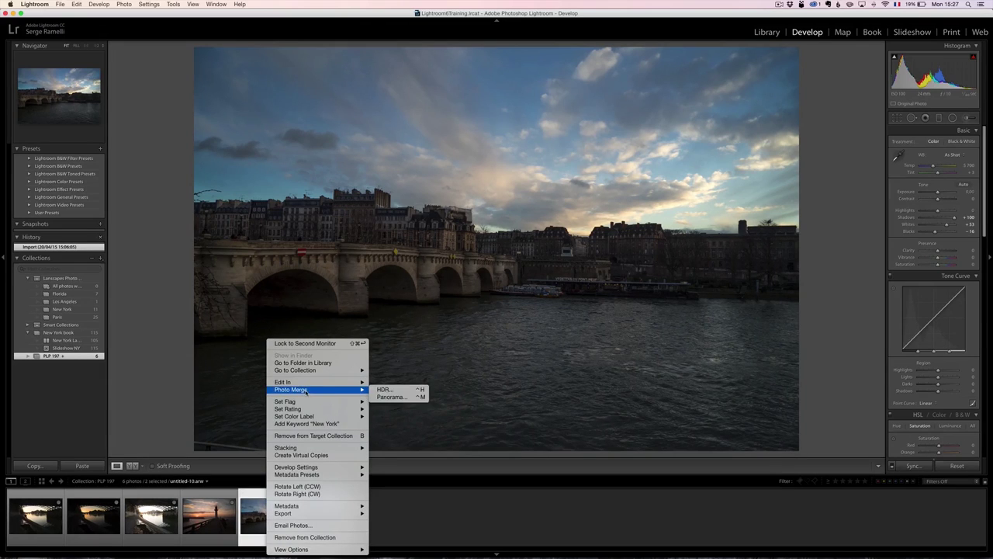
# Merge the two bridge shots into a panorama with Auto Select Projection and Auto Crop on.
pyautogui.click(395, 397)
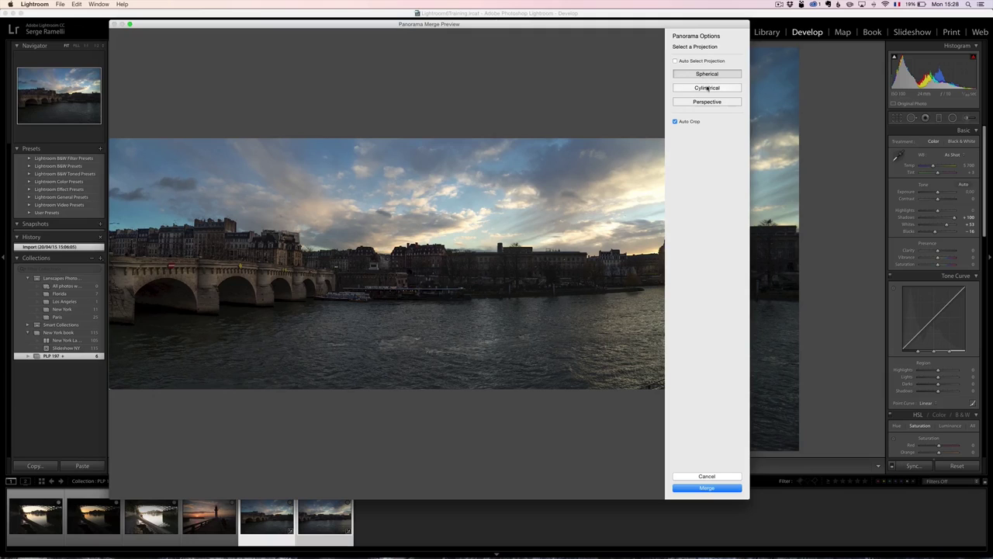
pyautogui.click(682, 62)
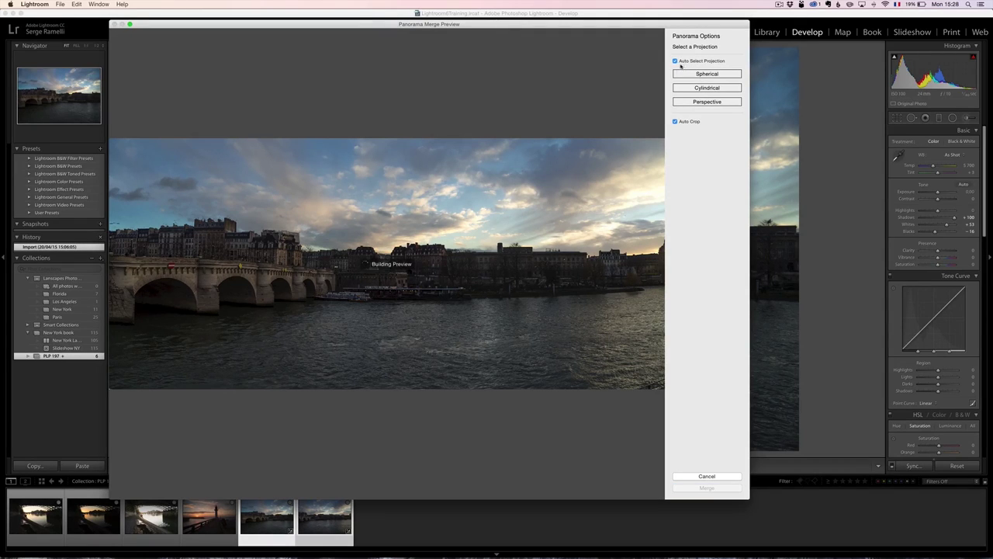
pyautogui.click(675, 122)
pyautogui.click(675, 122)
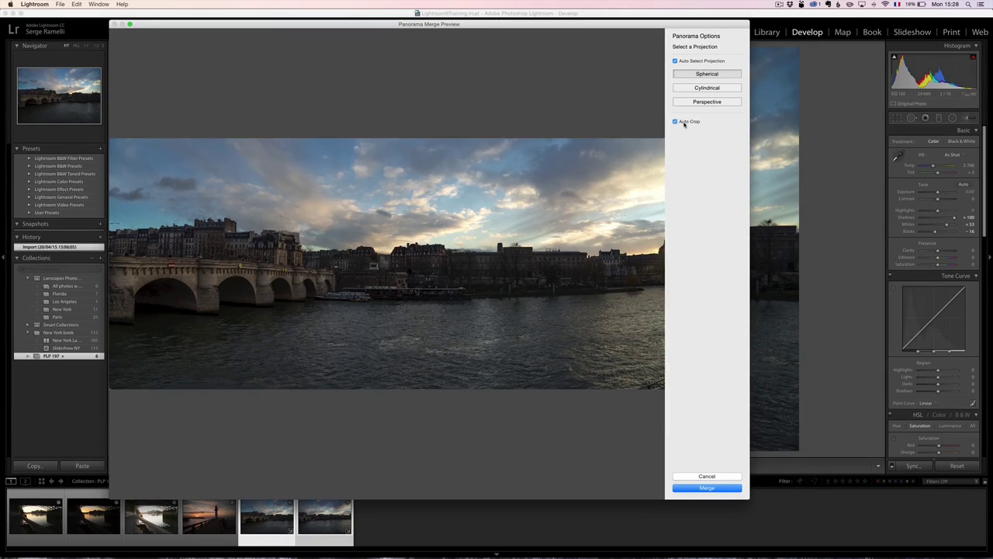
pyautogui.click(707, 488)
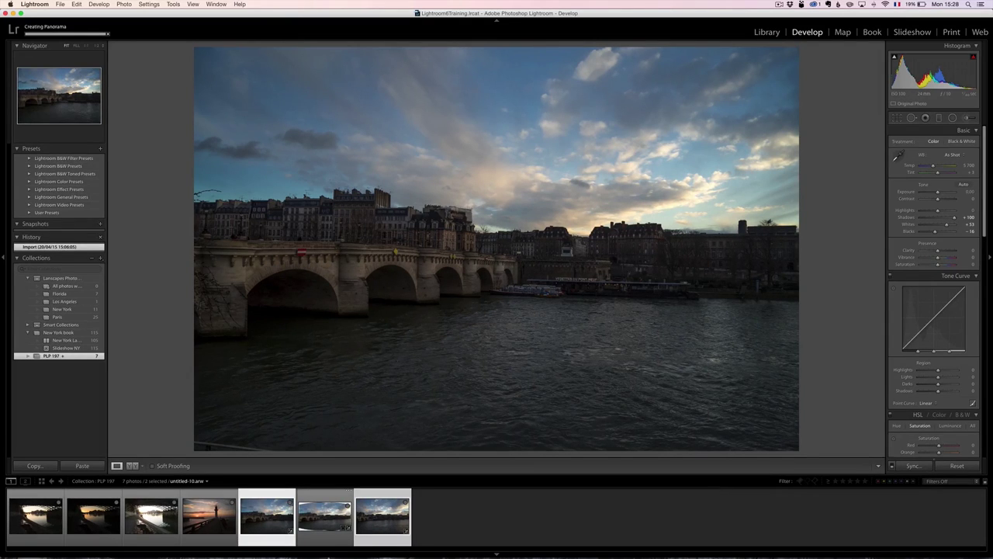
# Compare untitled-10-Pano.dng with the original bridge shot, ending on the panorama.
pyautogui.click(313, 513)
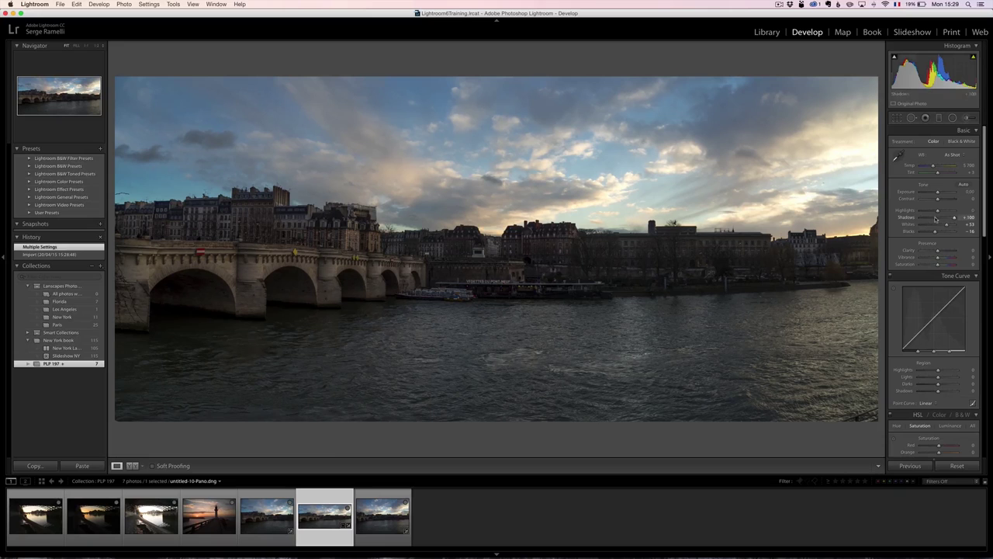
pyautogui.click(258, 514)
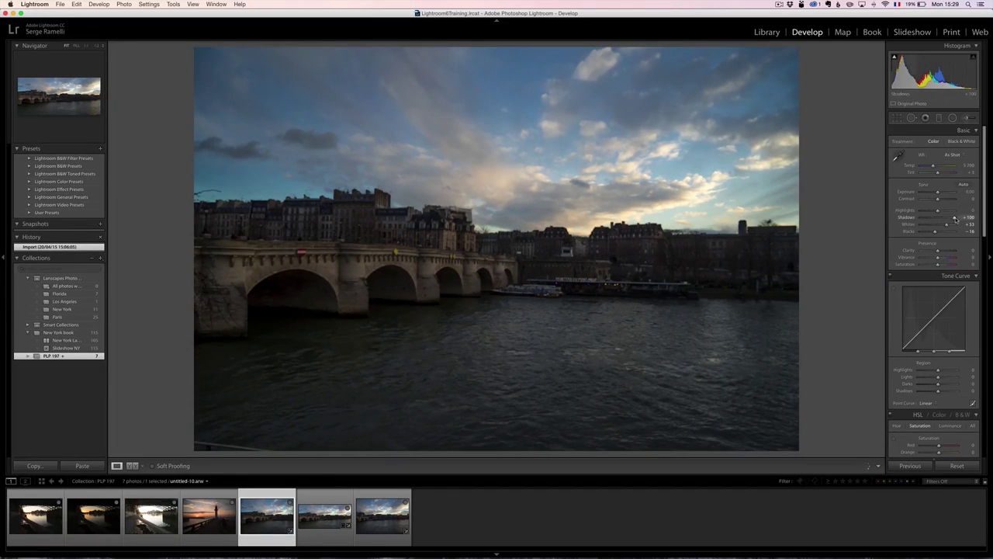
pyautogui.click(321, 505)
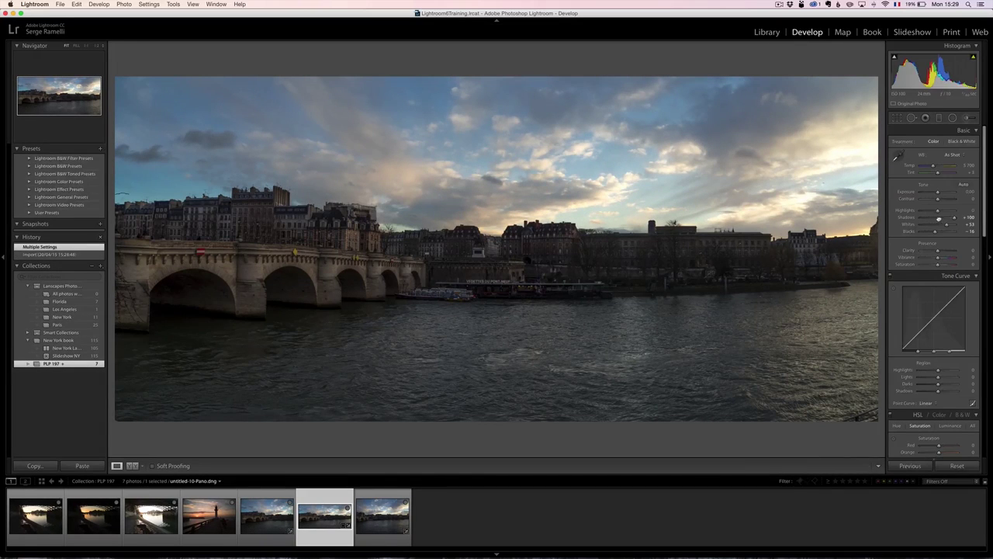
# Lift Shadows, apply Shade white balance, push Tint to +36 and fine-tune Exposure.
pyautogui.moveTo(939, 221)
pyautogui.mouseDown()
pyautogui.moveTo(959, 221)
pyautogui.moveTo(936, 226)
pyautogui.moveTo(954, 221)
pyautogui.moveTo(924, 215)
pyautogui.moveTo(945, 224)
pyautogui.moveTo(934, 232)
pyautogui.moveTo(948, 224)
pyautogui.mouseUp()
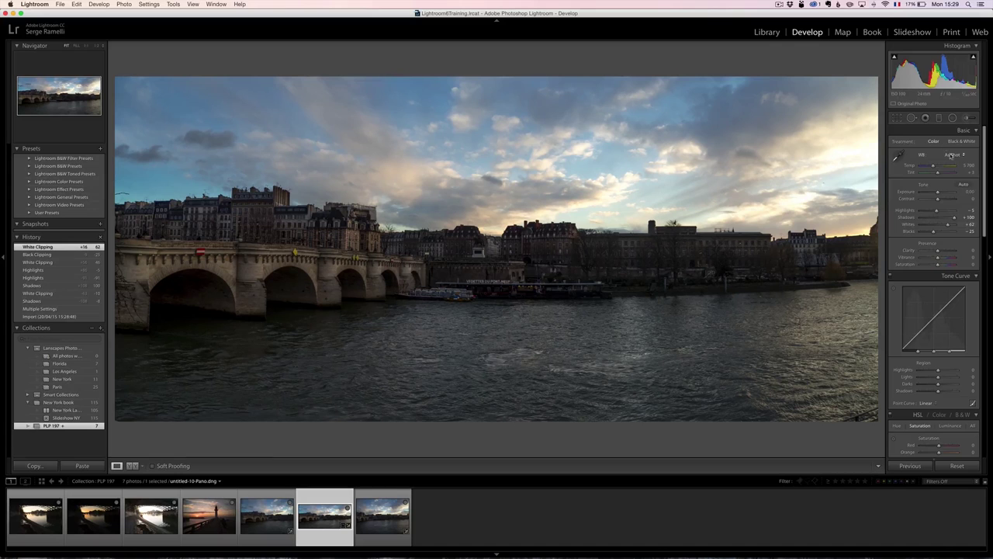
pyautogui.click(951, 155)
pyautogui.click(954, 176)
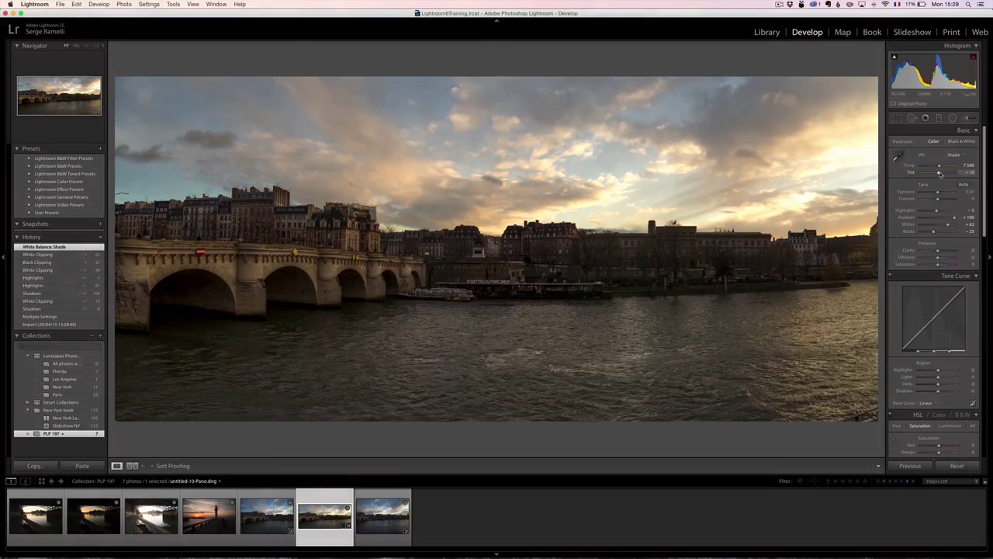
pyautogui.moveTo(939, 174); pyautogui.dragTo(939, 168)
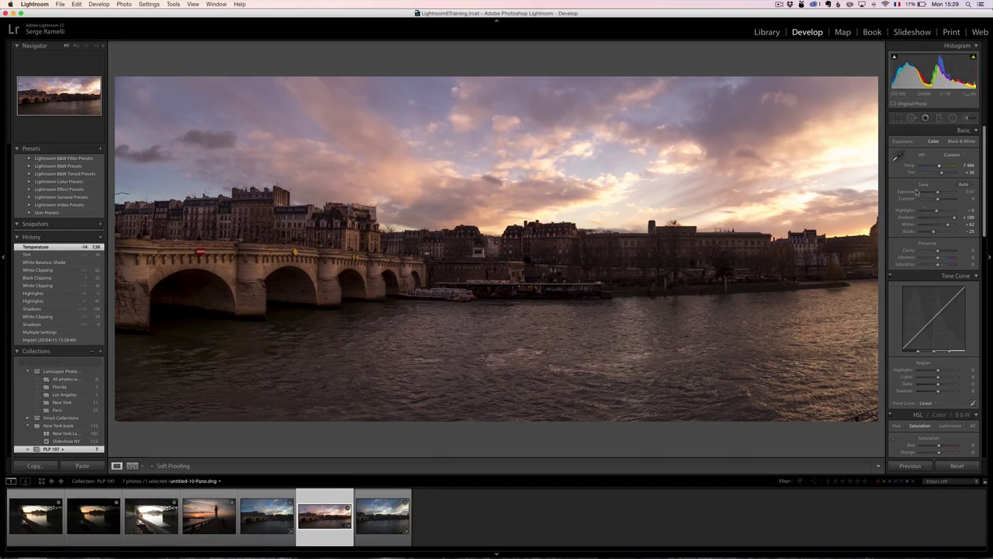
pyautogui.moveTo(938, 195); pyautogui.dragTo(938, 196)
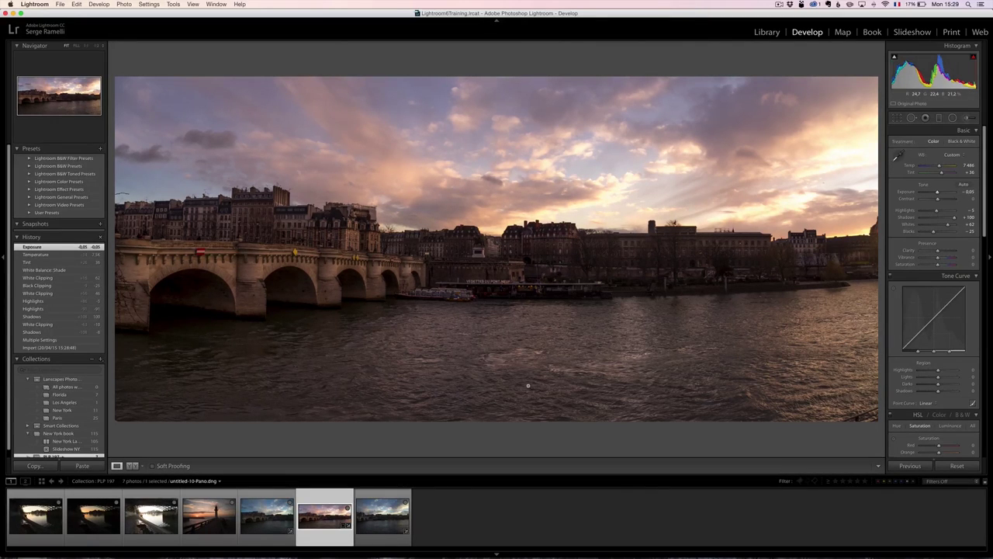
# Review the three bracketed underpass exposures and select all of them.
pyautogui.click(34, 521)
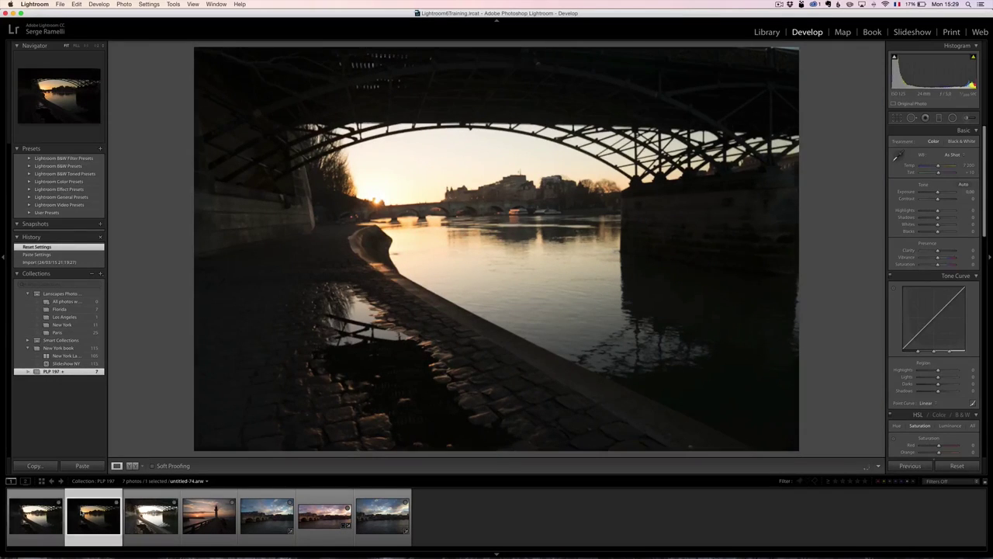
pyautogui.click(116, 523)
pyautogui.click(151, 516)
pyautogui.click(36, 517)
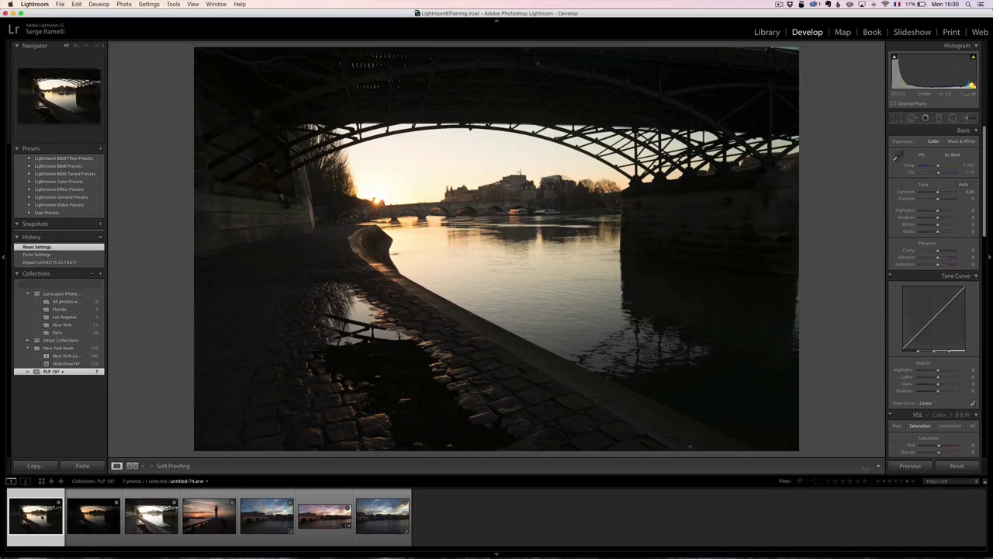
pyautogui.keyDown('shift'); pyautogui.click(151, 518); pyautogui.keyUp('shift')
# Merge the exposures to HDR with deghosting off and open untitled-74-HDR-2.dng.
pyautogui.rightClick(138, 516)
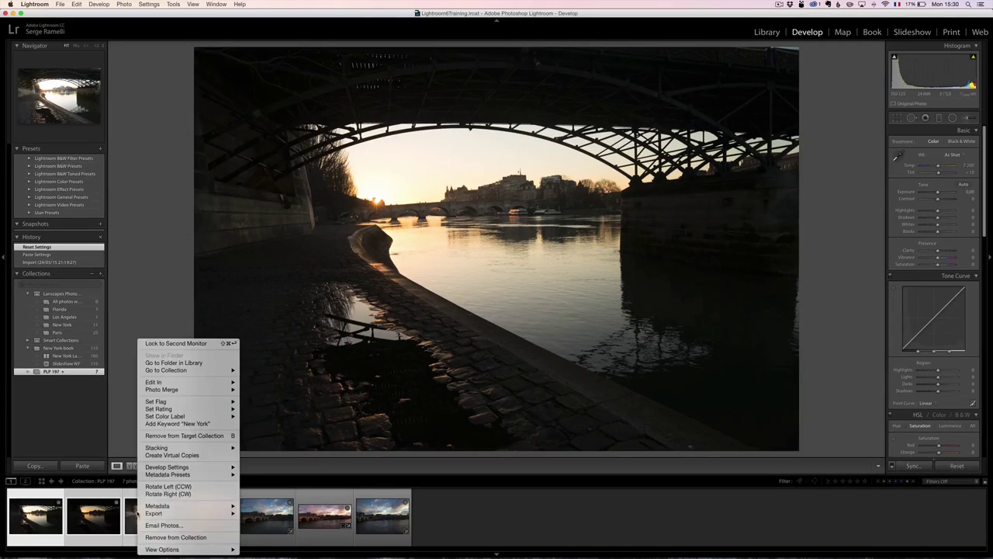
pyautogui.moveTo(188, 390)
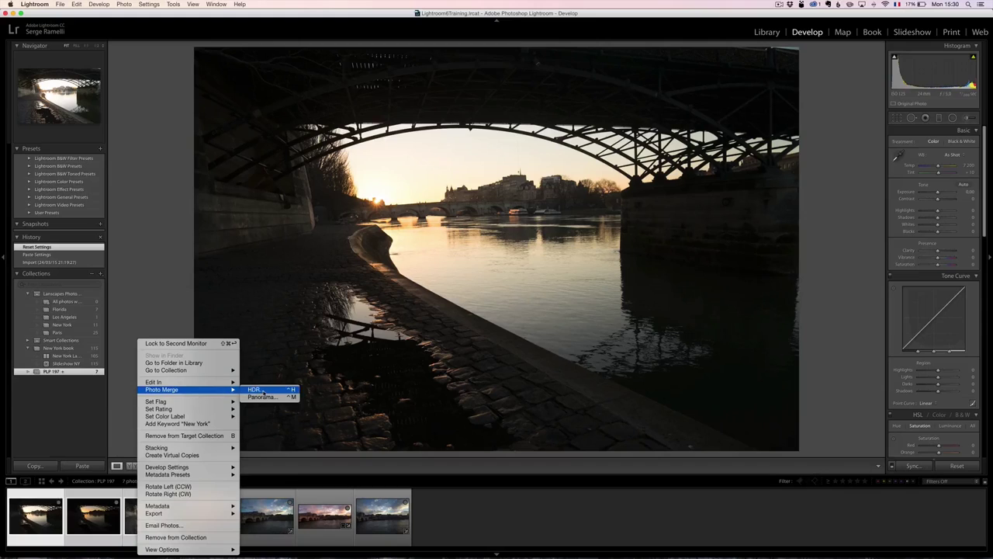
pyautogui.click(256, 389)
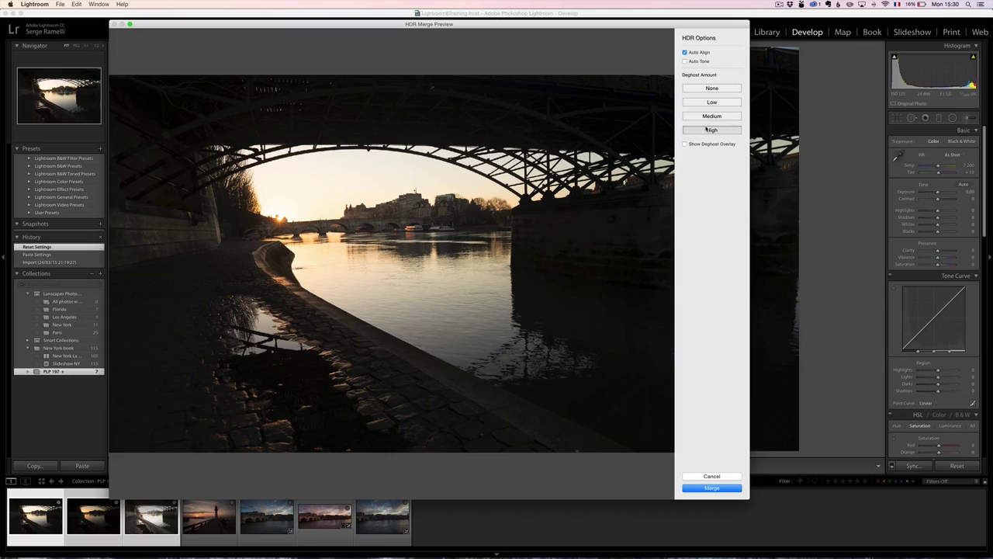
pyautogui.click(713, 89)
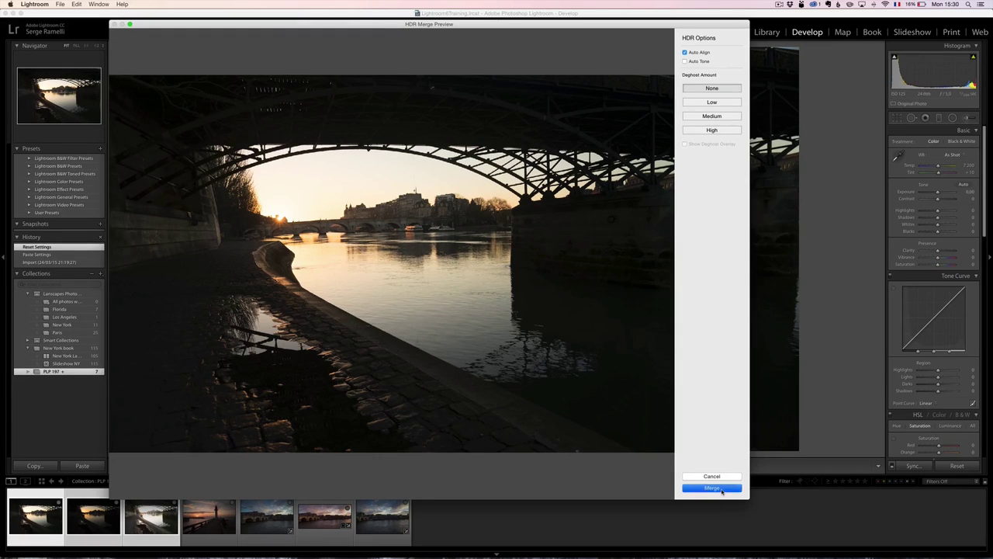
pyautogui.click(712, 488)
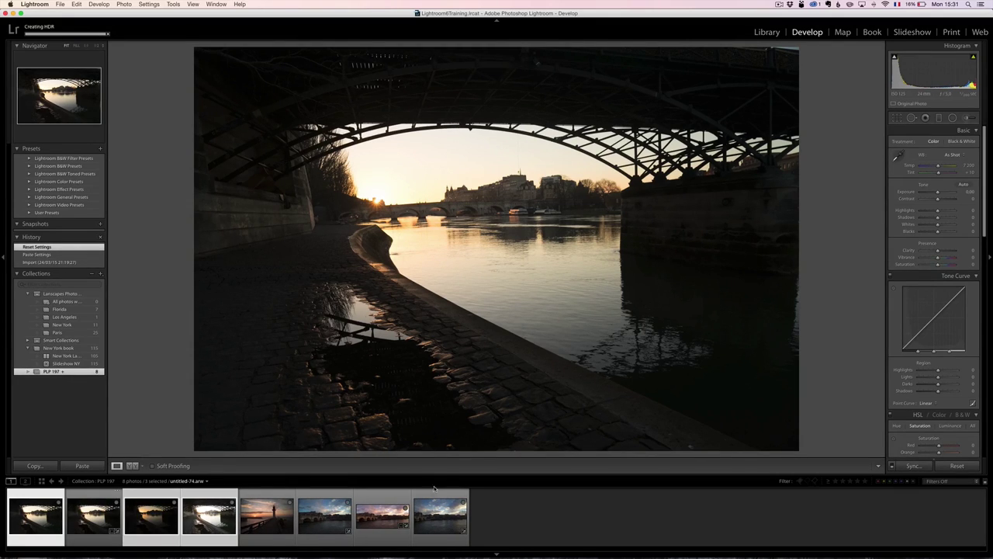
pyautogui.click(87, 528)
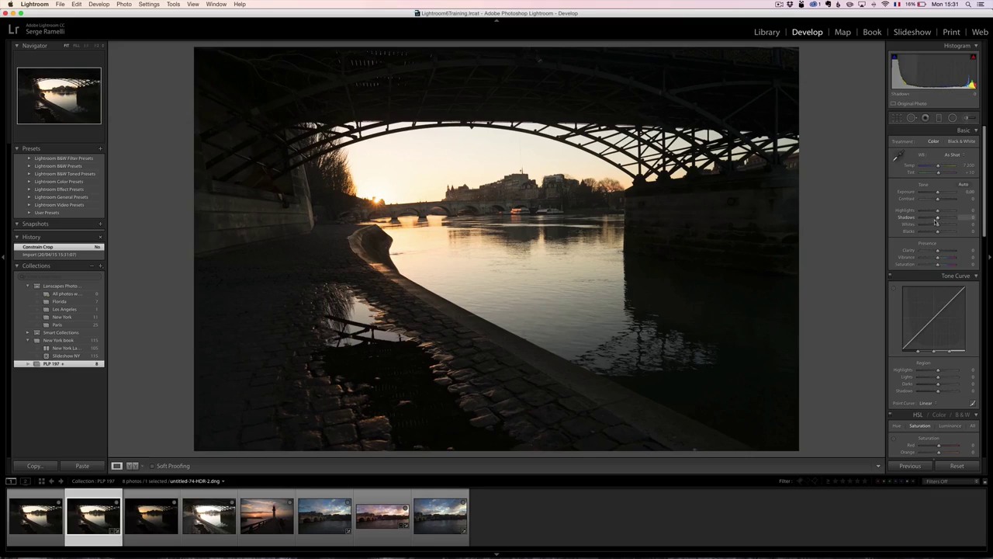
# Brighten the HDR's shadows, nudge Tint toward magenta, and apply Upright Auto with Constrain Crop.
pyautogui.moveTo(937, 220)
pyautogui.mouseDown()
pyautogui.moveTo(959, 220)
pyautogui.moveTo(921, 211)
pyautogui.moveTo(946, 225)
pyautogui.moveTo(934, 231)
pyautogui.mouseUp()
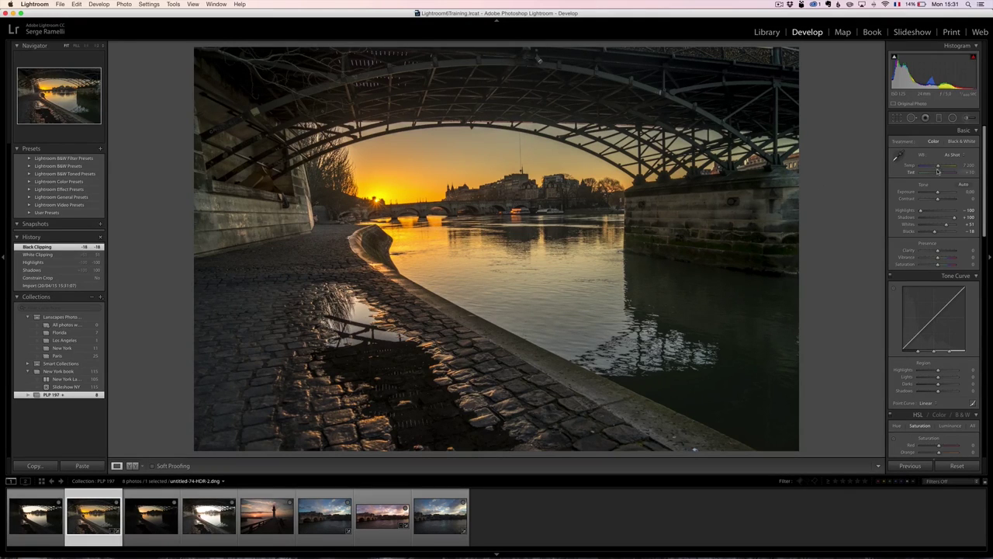
pyautogui.moveTo(938, 173); pyautogui.dragTo(940, 173)
pyautogui.scroll(-10, 942, 302)
pyautogui.scroll(-1, 942, 303)
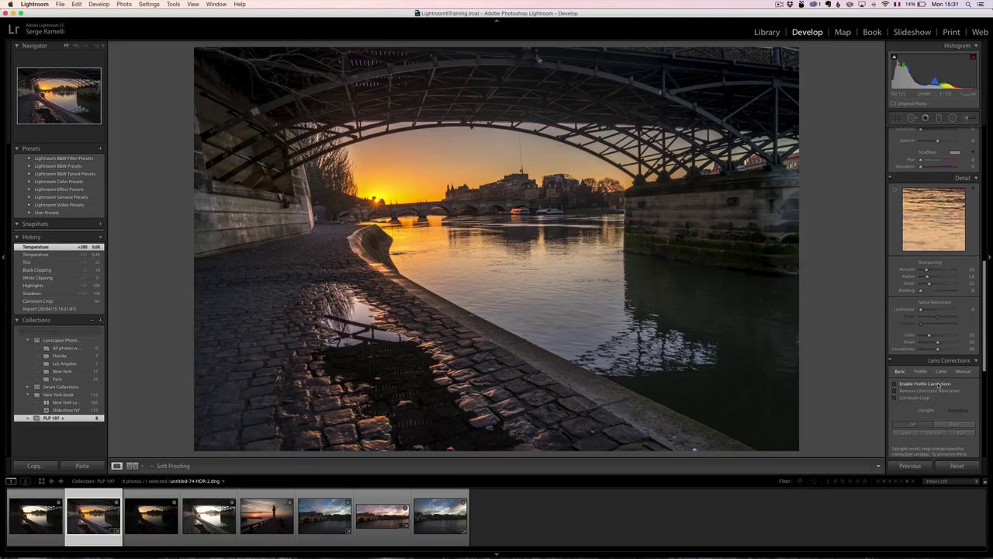
pyautogui.click(956, 426)
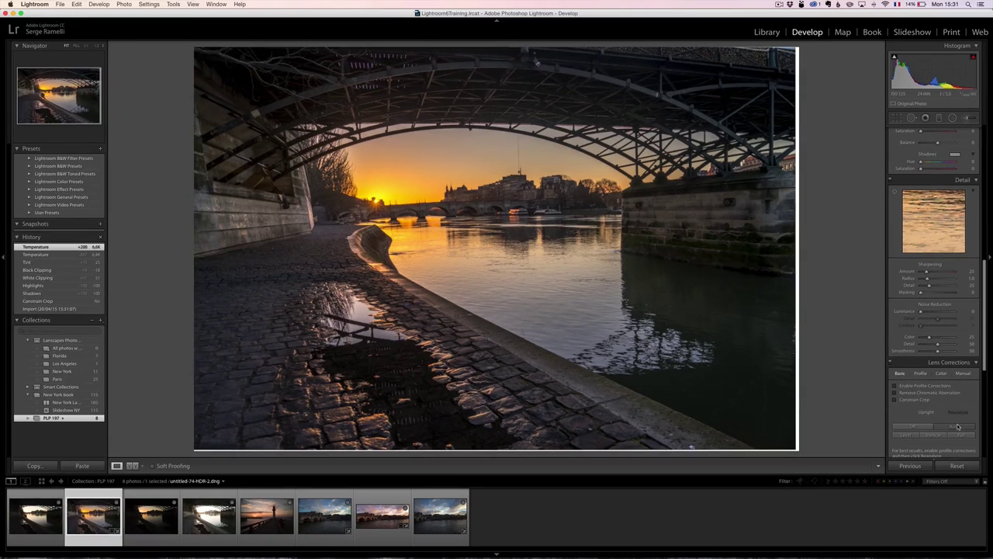
pyautogui.click(927, 400)
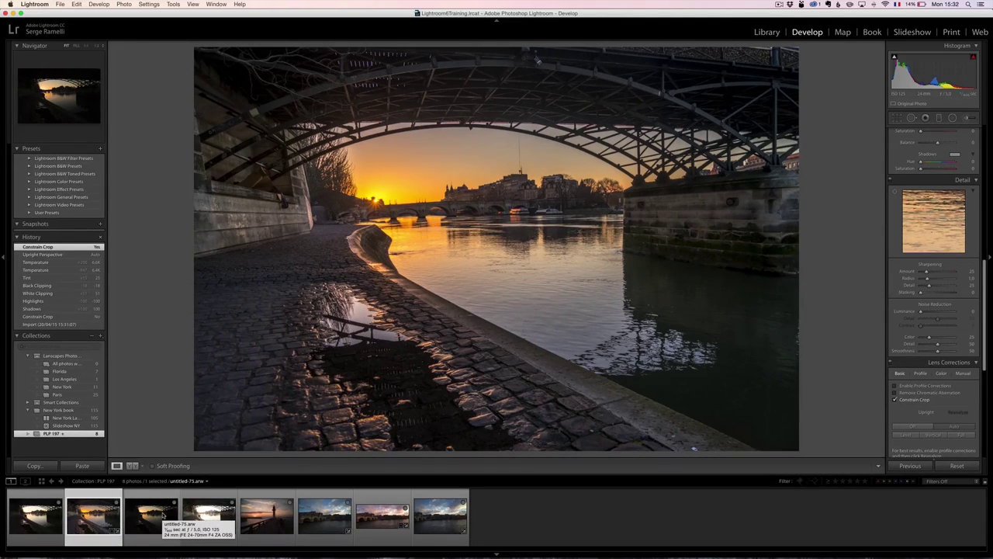
# Open lighthouse photo untitled-76.dng and set Shadows +100 and Exposure +0.55.
pyautogui.click(264, 520)
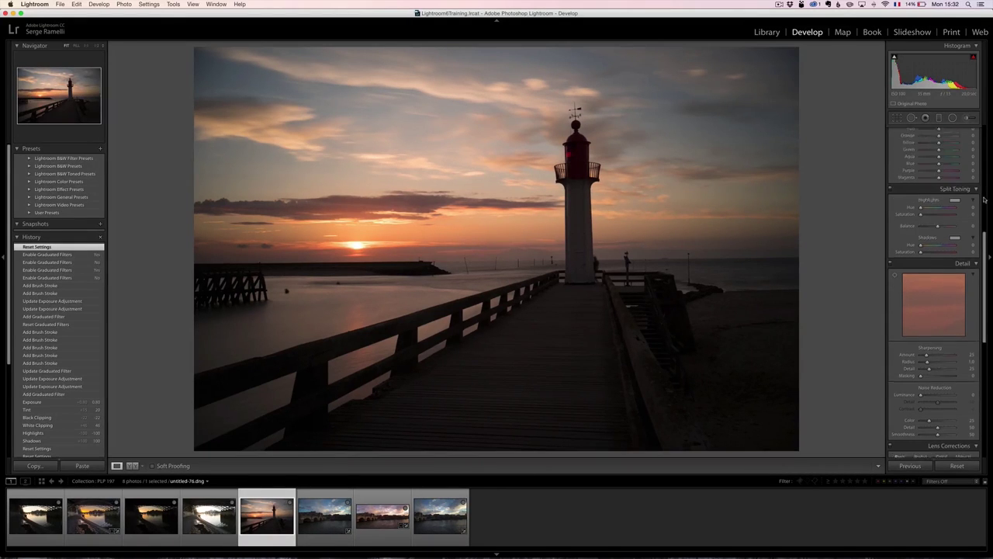
pyautogui.scroll(5, 984, 194)
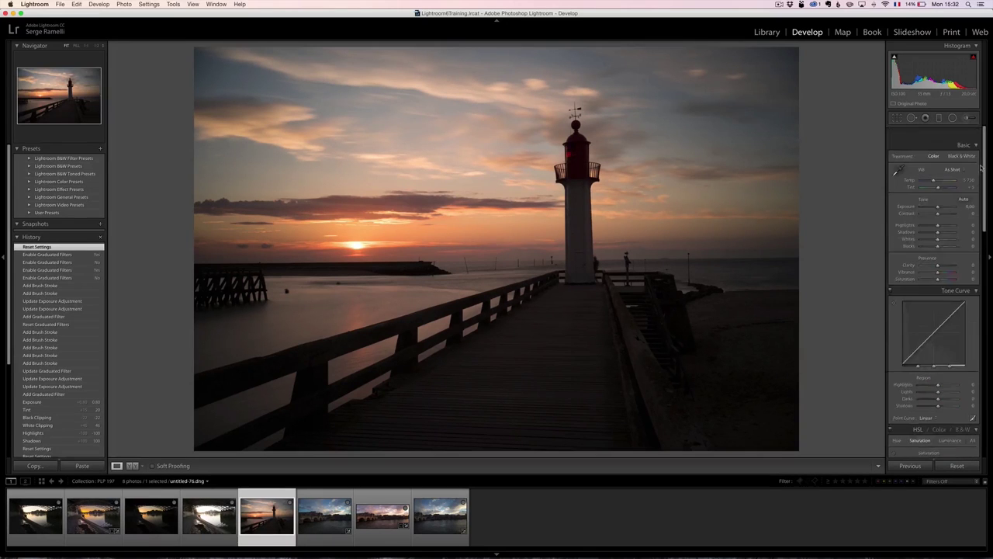
pyautogui.moveTo(938, 218)
pyautogui.mouseDown()
pyautogui.moveTo(955, 219)
pyautogui.moveTo(923, 211)
pyautogui.moveTo(944, 225)
pyautogui.moveTo(935, 232)
pyautogui.mouseUp()
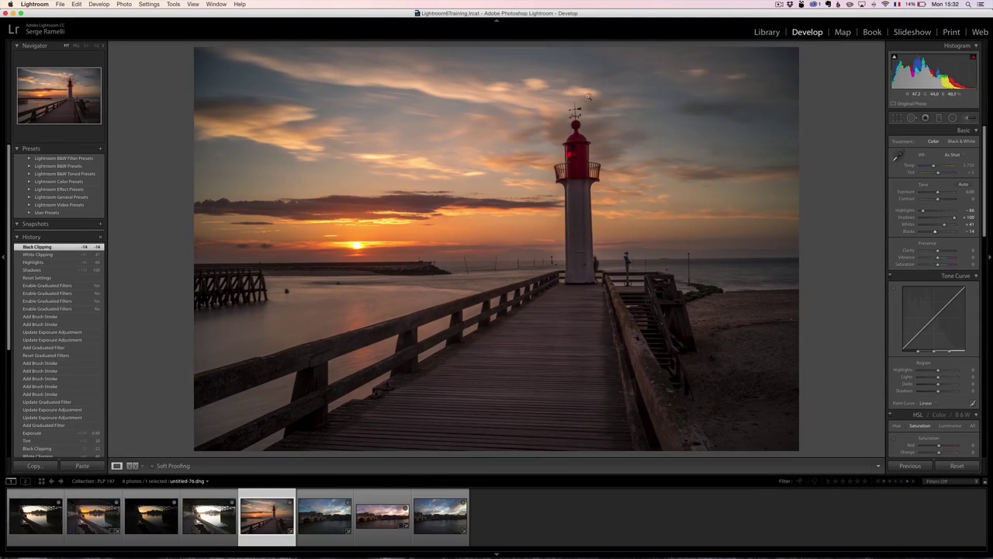
pyautogui.moveTo(937, 195); pyautogui.dragTo(939, 196)
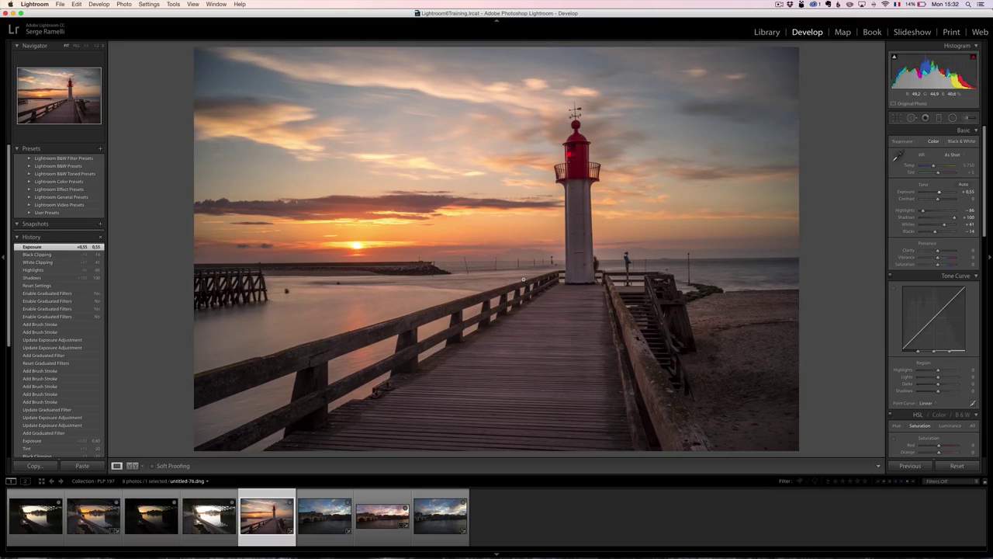
# Create a graduated filter using the Exposure effect with a lowered amount.
pyautogui.click(939, 118)
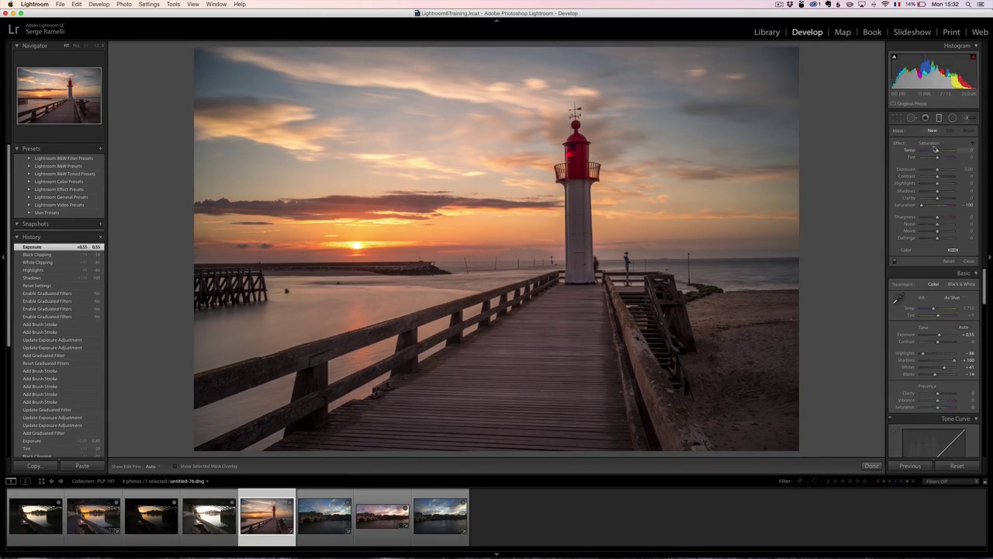
pyautogui.click(928, 144)
pyautogui.click(920, 114)
pyautogui.moveTo(942, 173); pyautogui.dragTo(937, 172)
# Drag the filter down over the sky, compare it, and darken to about -1.2 exposure.
pyautogui.moveTo(513, 118); pyautogui.dragTo(507, 308)
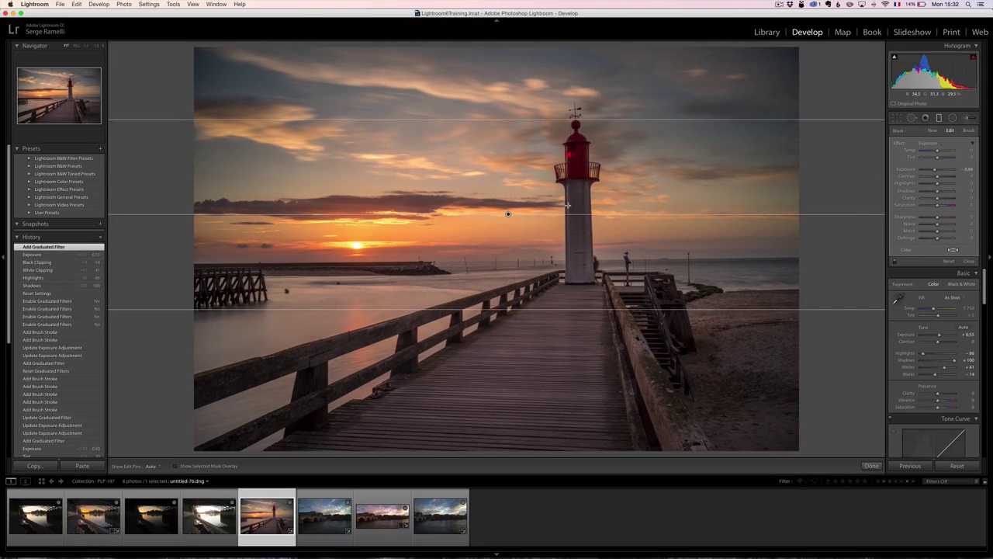
pyautogui.click(896, 263)
pyautogui.click(896, 263)
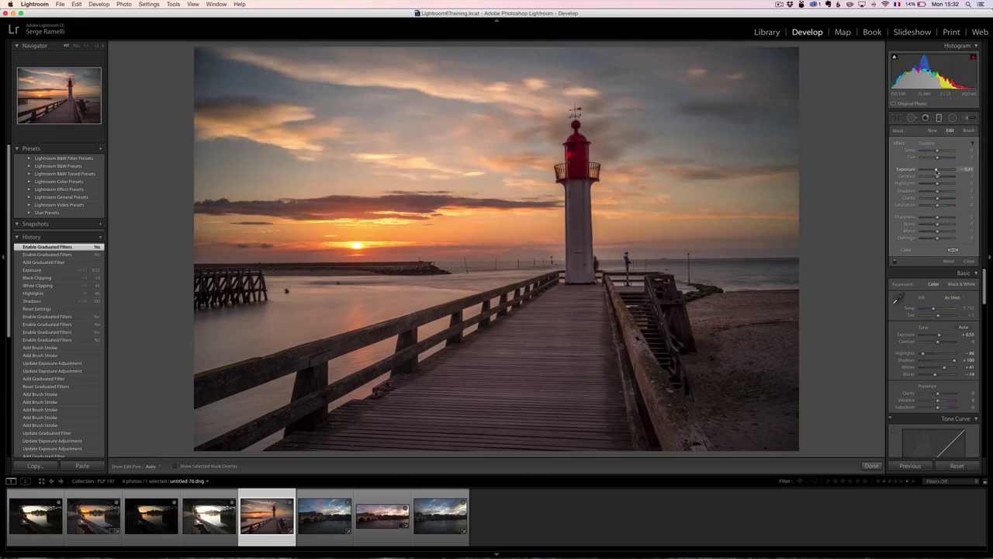
pyautogui.moveTo(937, 173); pyautogui.dragTo(931, 173)
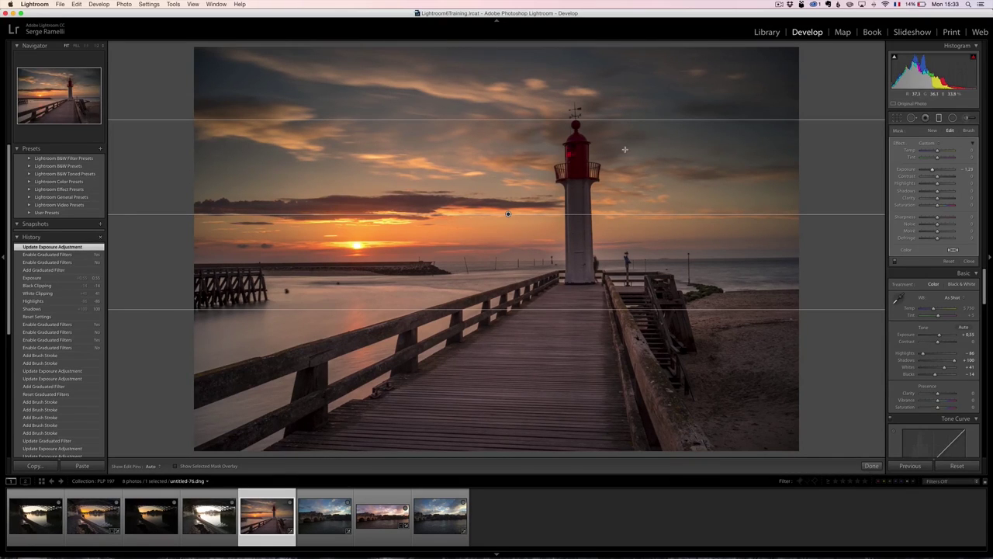
# Erase the graduated filter's mask from the lighthouse top and lantern with the Alt brush.
pyautogui.click(969, 131)
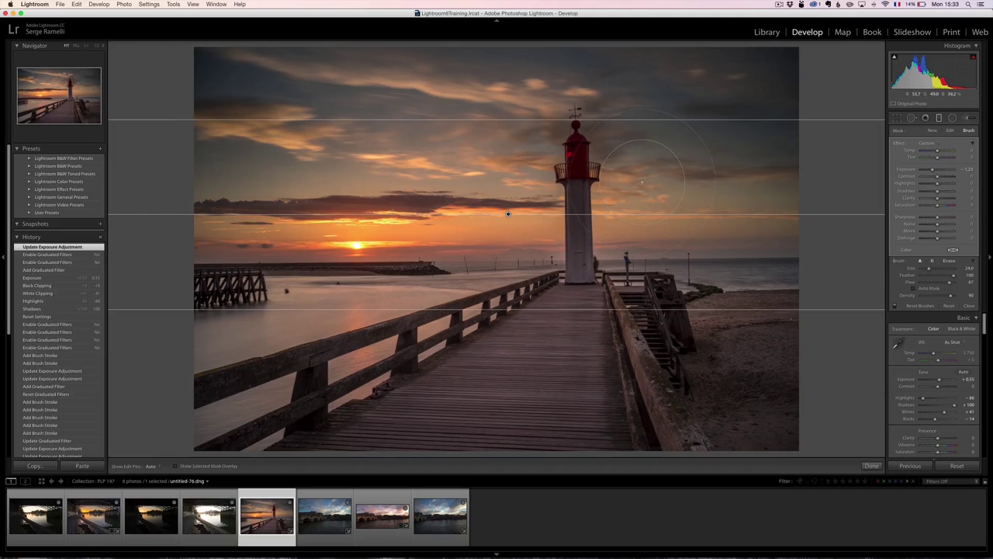
pyautogui.press('alt')
pyautogui.scroll(4, 578, 169)
pyautogui.scroll(-2, 579, 238)
pyautogui.press('h')
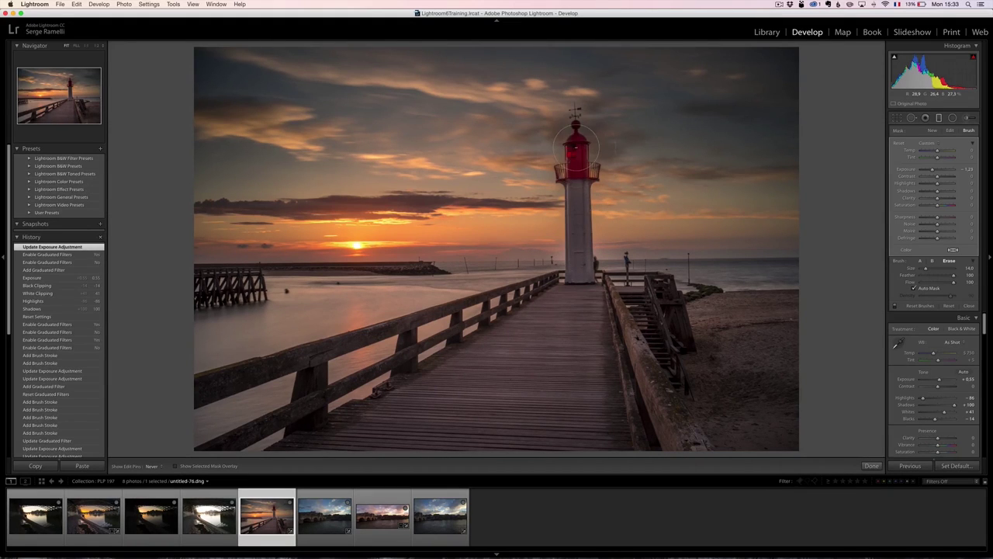
pyautogui.moveTo(576, 141); pyautogui.dragTo(575, 125)
pyautogui.keyDown('alt'); pyautogui.click(575, 124); pyautogui.keyUp('alt')
pyautogui.press('h')
pyautogui.keyDown('alt'); pyautogui.click(578, 140); pyautogui.keyUp('alt')
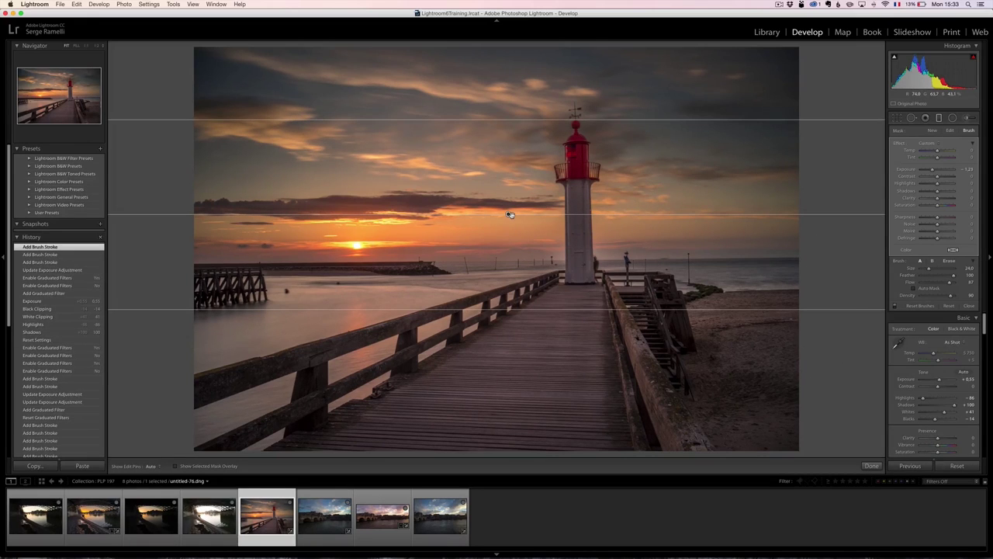
# Select the sky graduated filter and toggle it off and on twice to compare.
pyautogui.moveTo(508, 213)
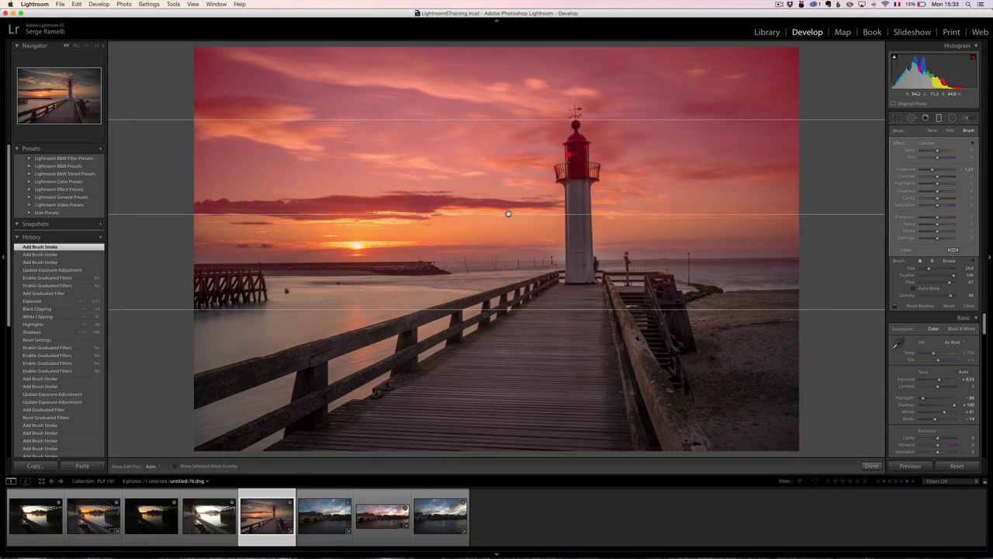
pyautogui.click(508, 214)
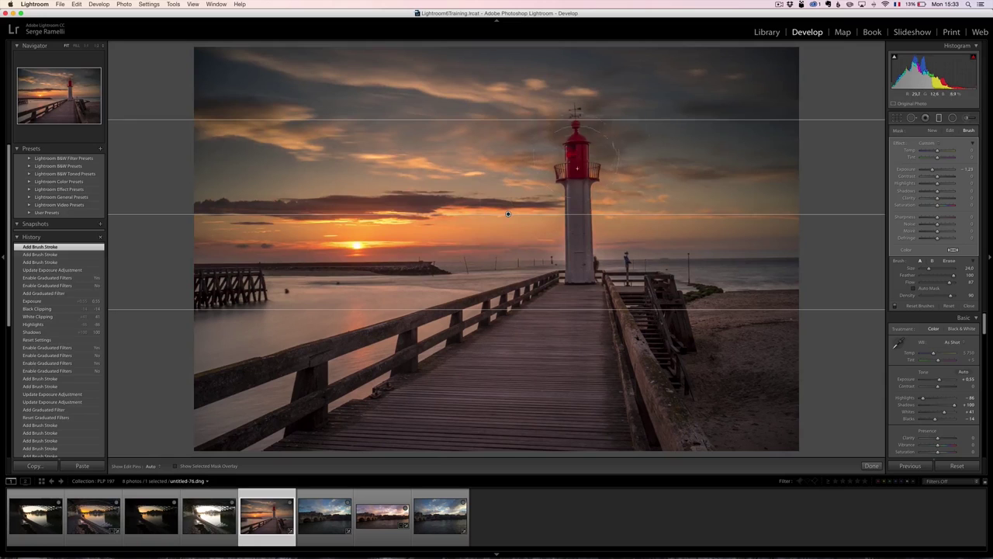
pyautogui.click(894, 306)
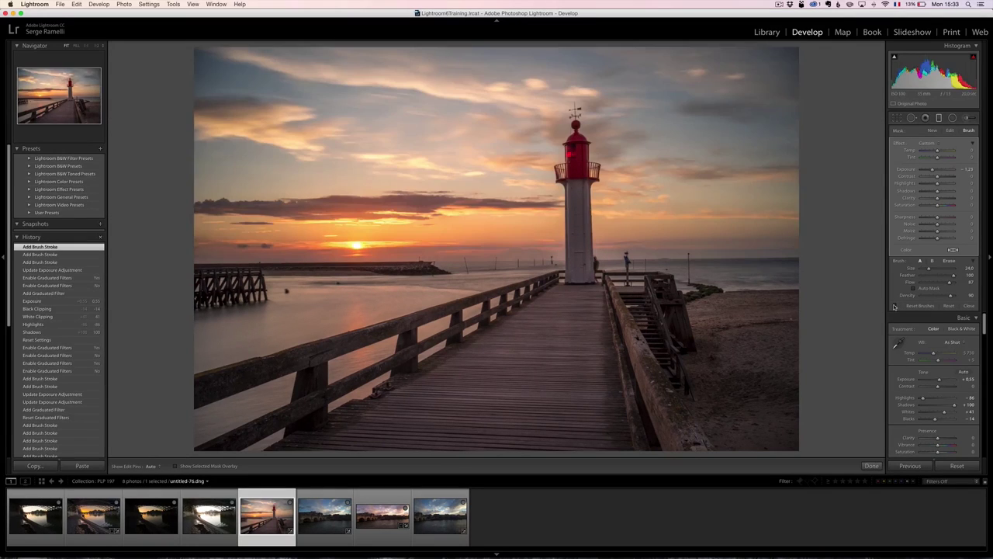
pyautogui.click(894, 305)
pyautogui.click(894, 306)
pyautogui.click(894, 306)
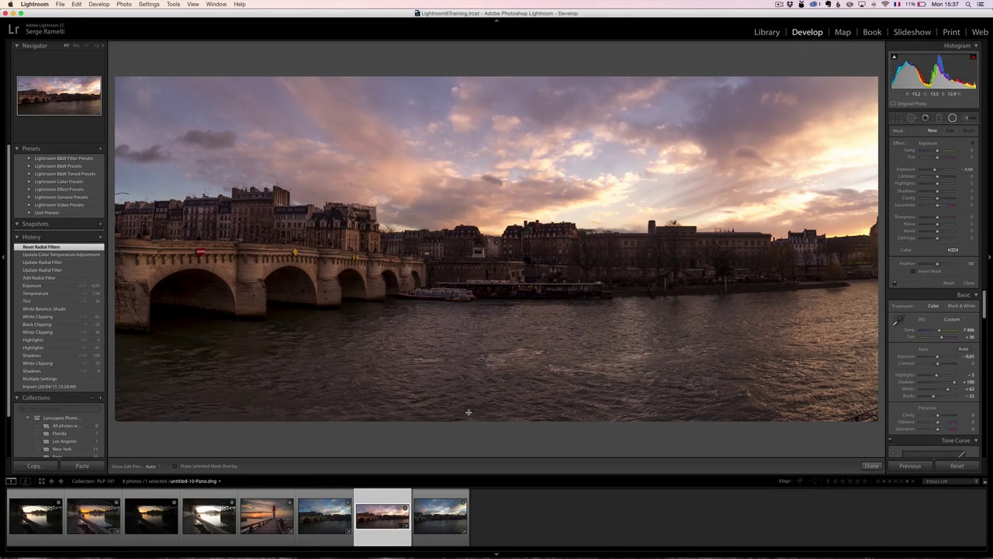
# Draw an inverted radial filter over the panorama sky, raising Temp and Exposure, Feather 100.
pyautogui.click(952, 117)
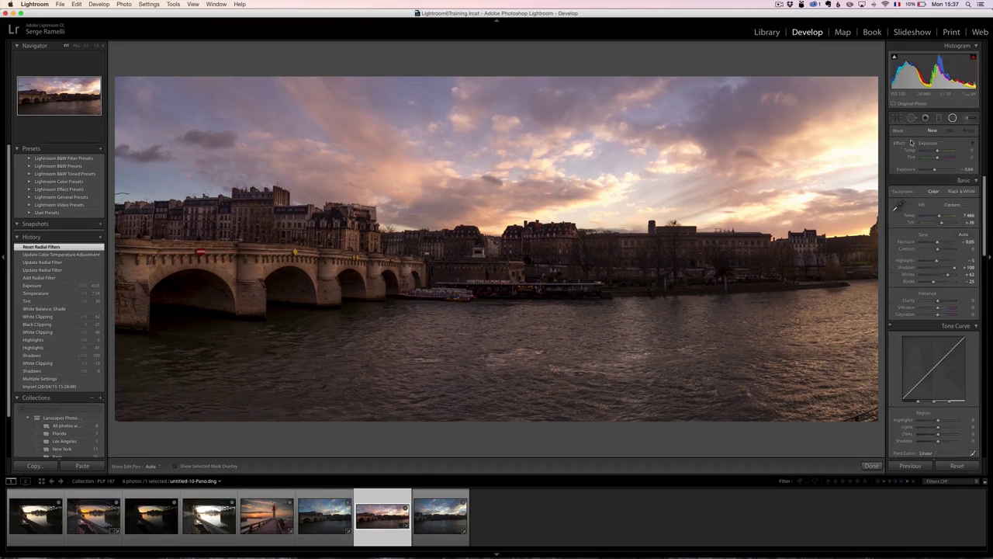
pyautogui.click(952, 117)
pyautogui.moveTo(636, 203); pyautogui.dragTo(354, 239)
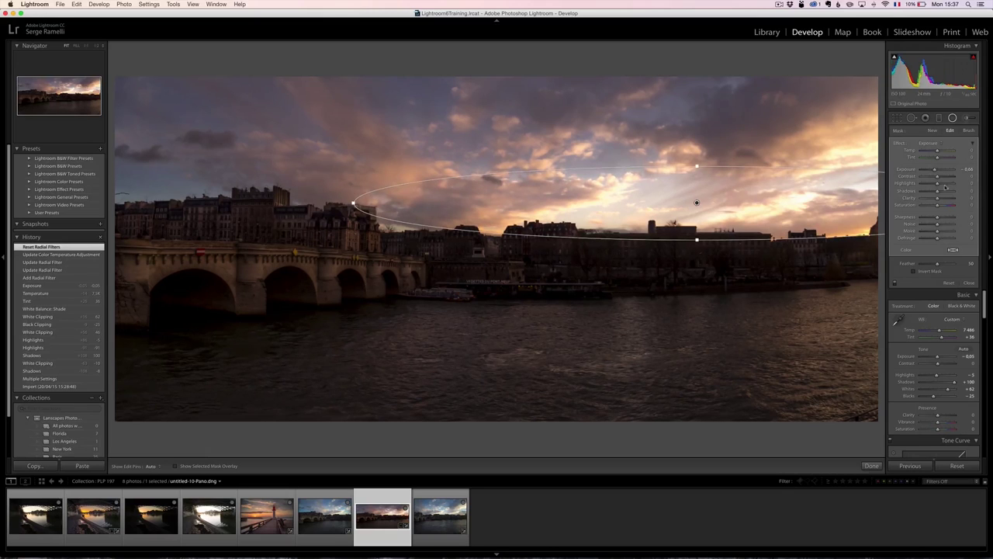
pyautogui.click(928, 273)
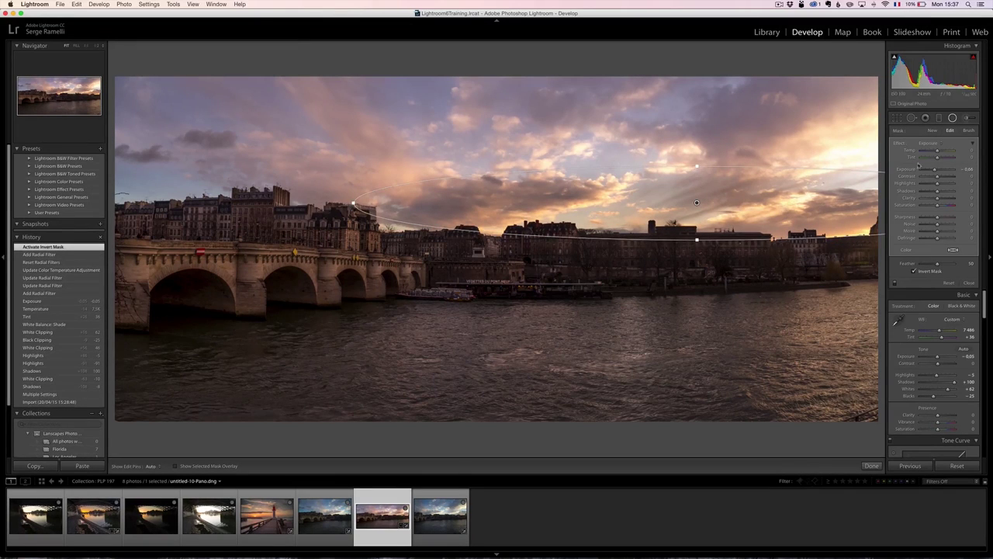
pyautogui.moveTo(935, 170); pyautogui.dragTo(941, 151)
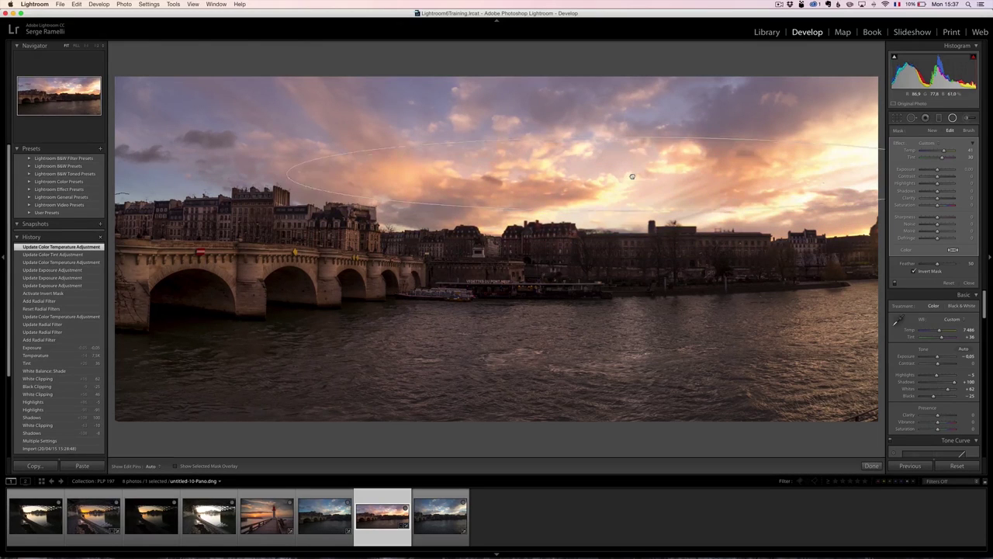
pyautogui.moveTo(938, 263); pyautogui.dragTo(991, 268)
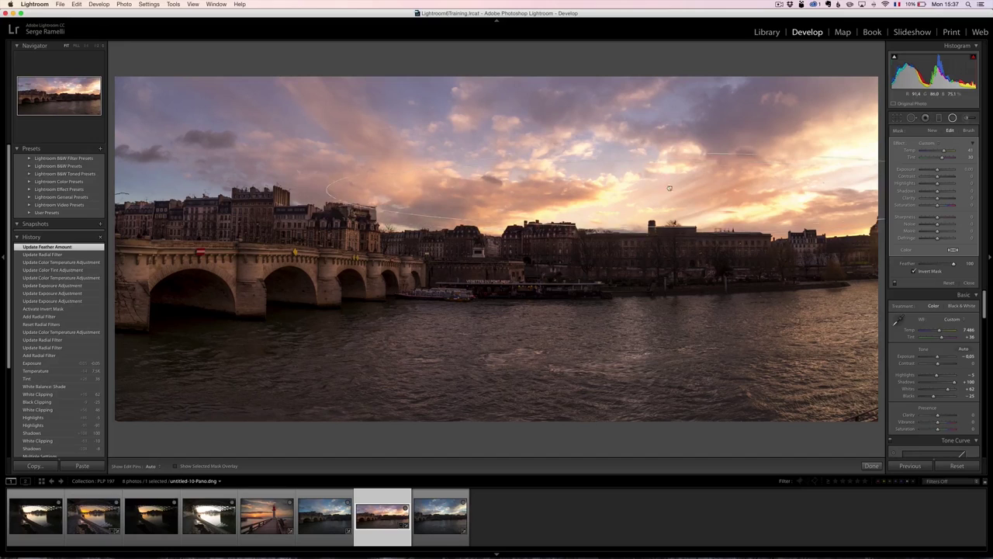
# Reposition and enlarge the radial ellipse over the sunset glow, brightening exposure to 1.43.
pyautogui.moveTo(623, 187); pyautogui.dragTo(642, 168)
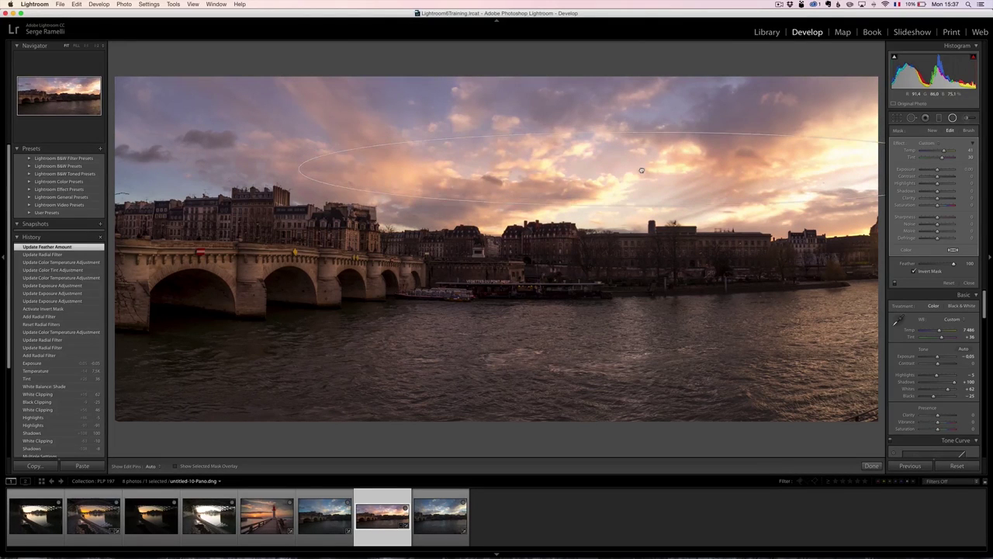
pyautogui.moveTo(642, 207); pyautogui.dragTo(642, 236)
pyautogui.moveTo(642, 168); pyautogui.dragTo(659, 203)
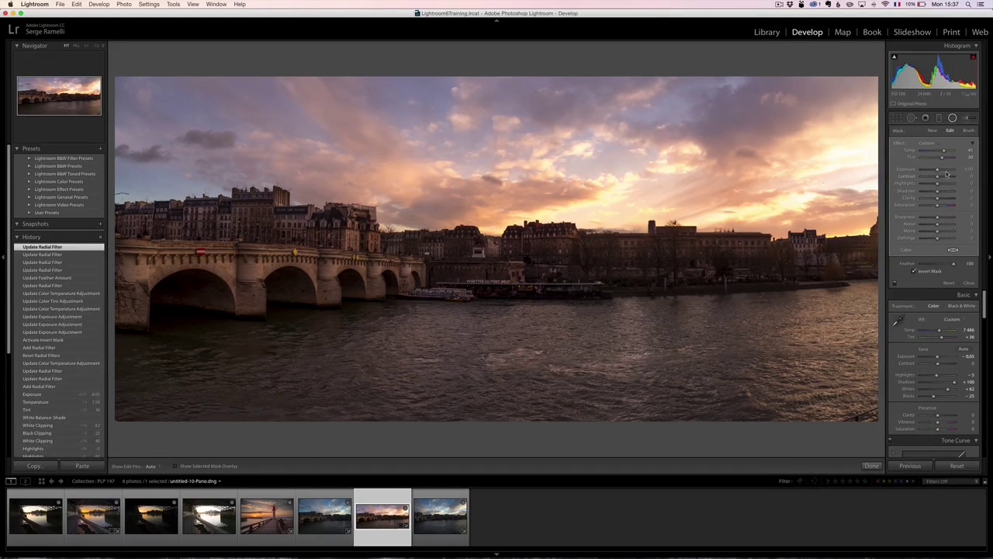
pyautogui.moveTo(937, 172); pyautogui.dragTo(942, 172)
pyautogui.moveTo(658, 203); pyautogui.dragTo(660, 197)
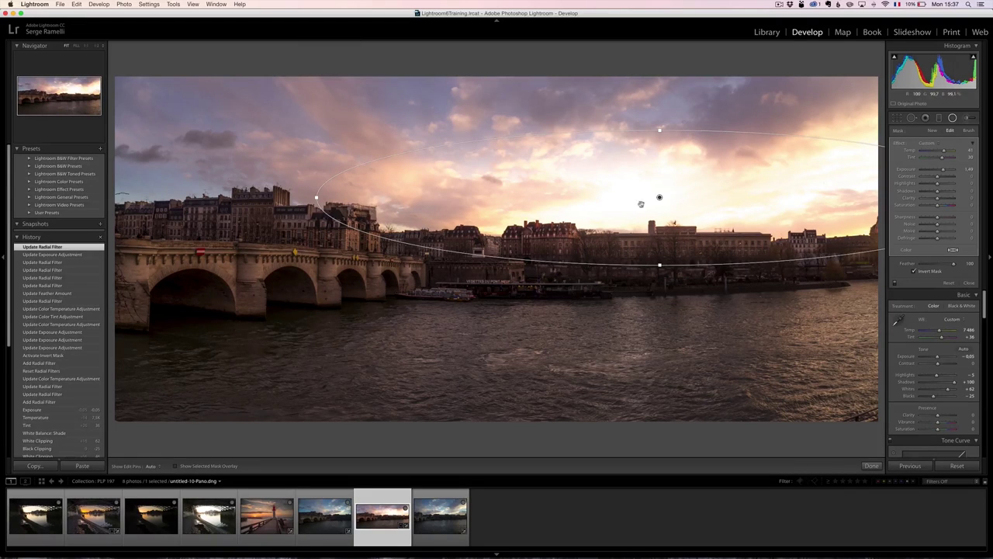
# Refine the radial filter mask with a brush stroke painted over the buildings.
pyautogui.click(969, 130)
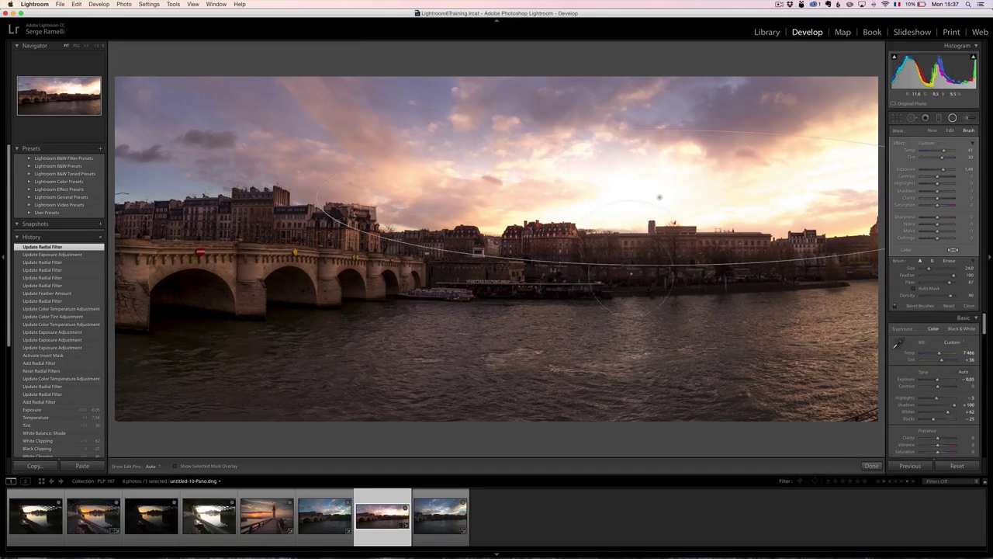
pyautogui.press('alt')
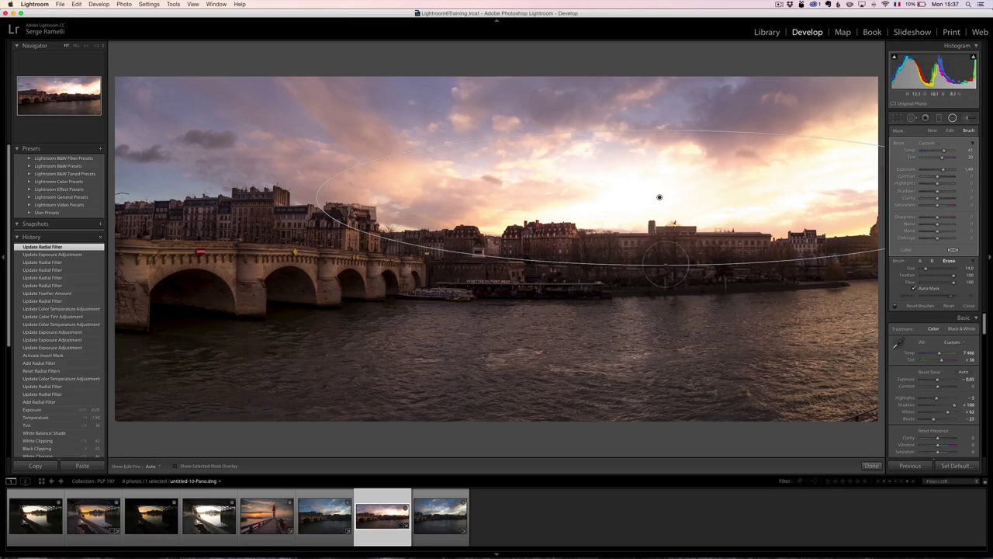
pyautogui.press('h')
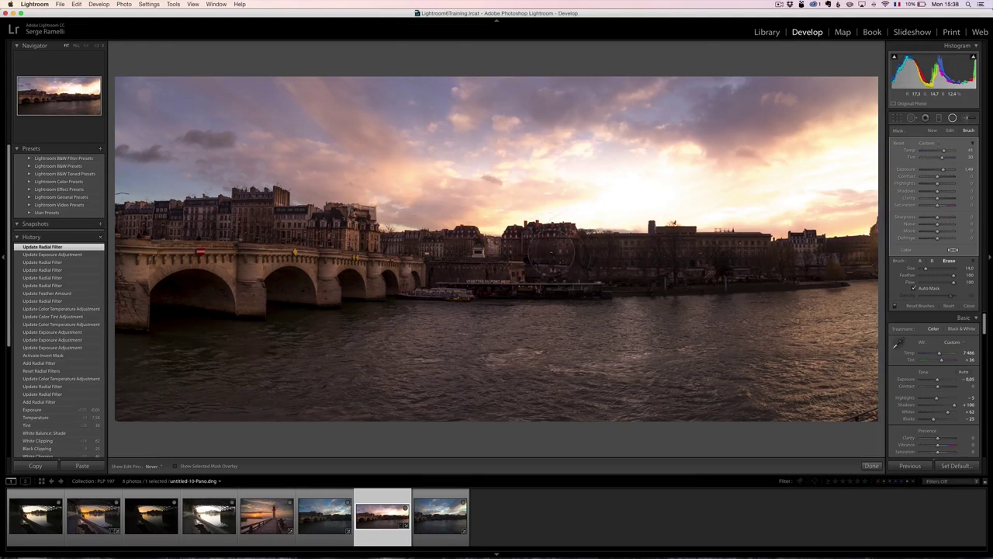
pyautogui.press('h')
pyautogui.moveTo(594, 165); pyautogui.dragTo(659, 195)
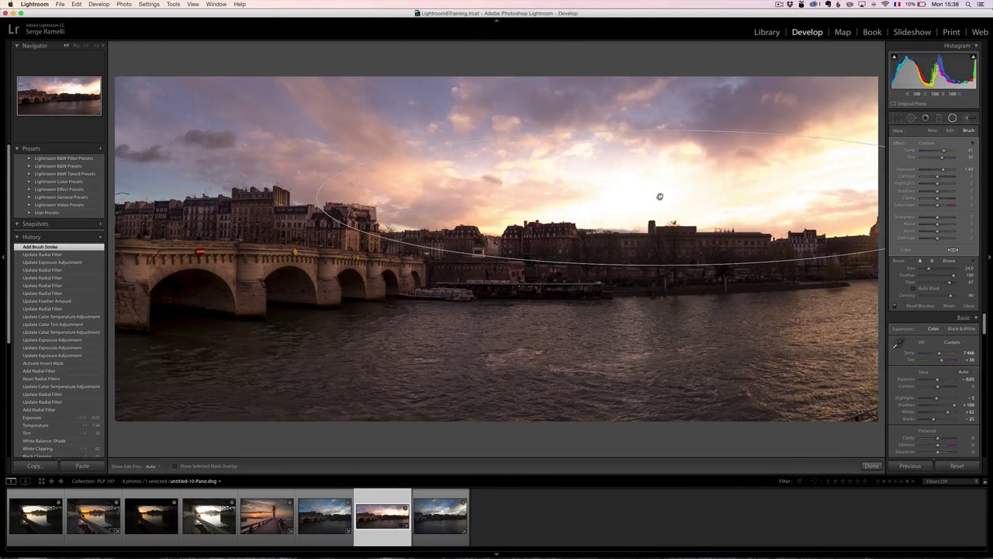
# Lower the radial filter's exposure to about 0.29 and compare it off and on.
pyautogui.moveTo(943, 172); pyautogui.dragTo(939, 173)
pyautogui.click(894, 307)
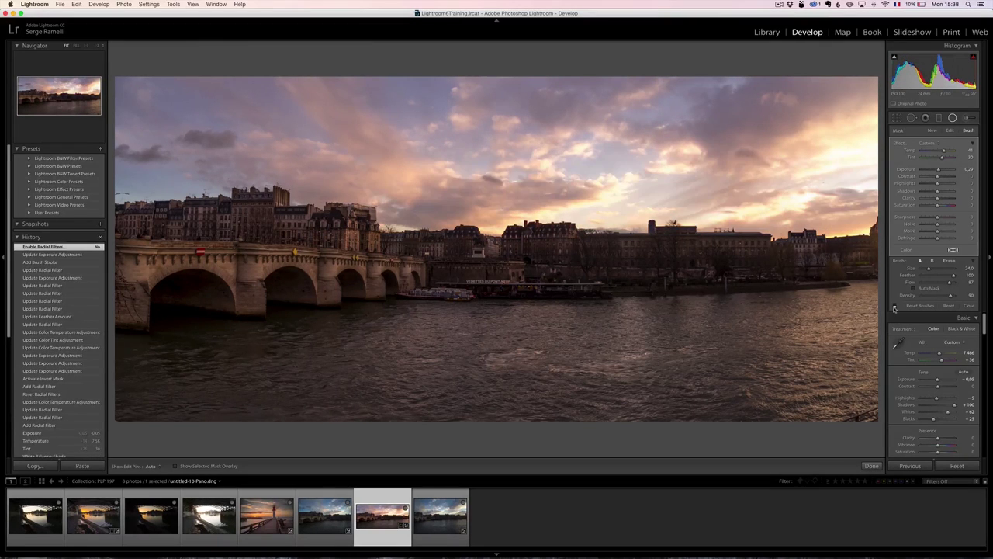
pyautogui.click(894, 306)
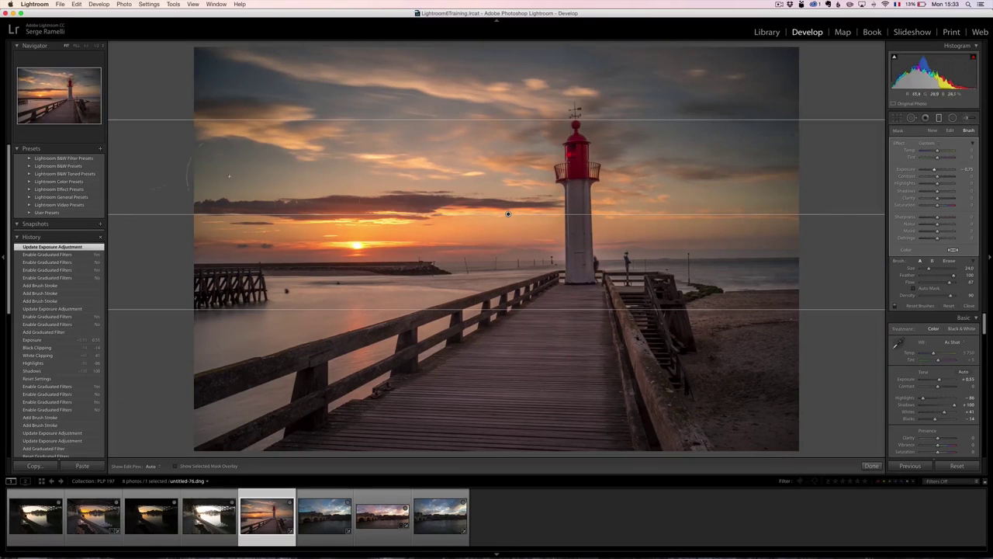
# Open Lightroom Preferences to the Performance settings showing Use Graphics Processor.
pyautogui.click(38, 4)
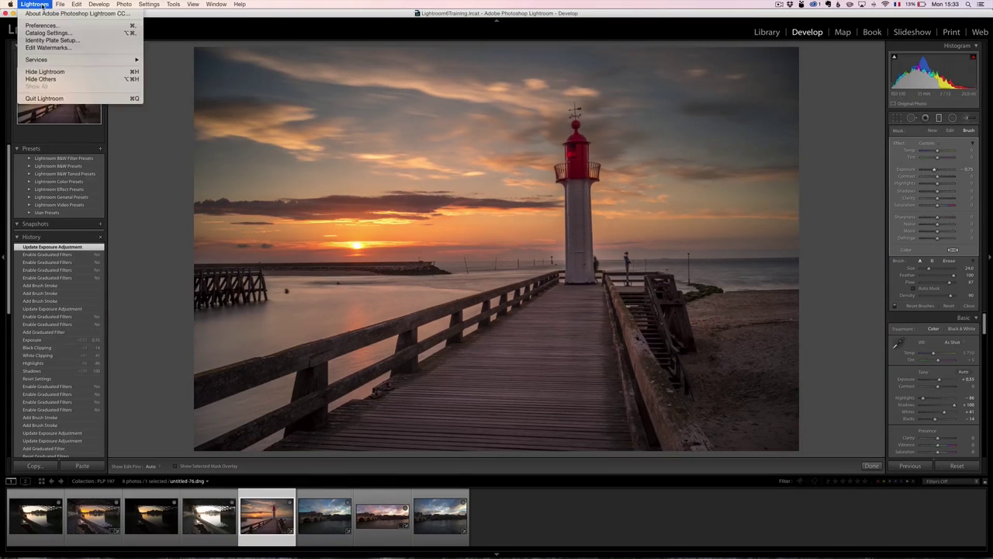
pyautogui.click(43, 25)
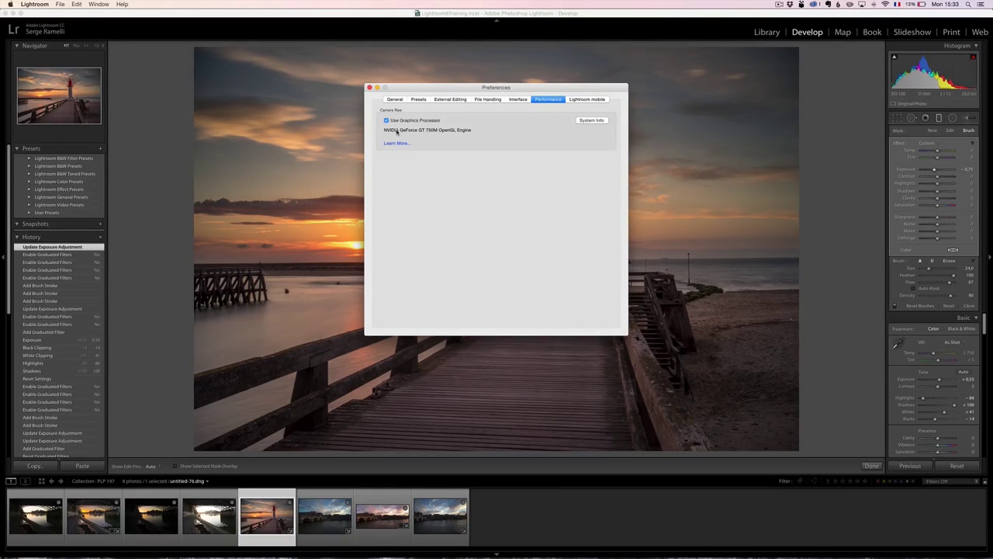
# Show the GPU Performance Enhancements slide in Preview, then return to Lightroom.
pyautogui.press('super+Tab')
pyautogui.press('super+Tab')
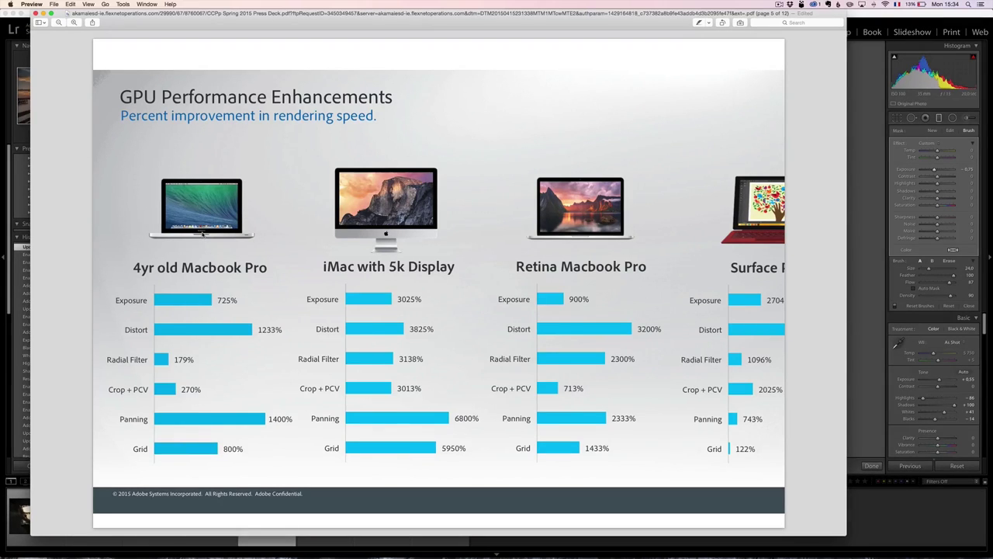
pyautogui.press('super+Tab')
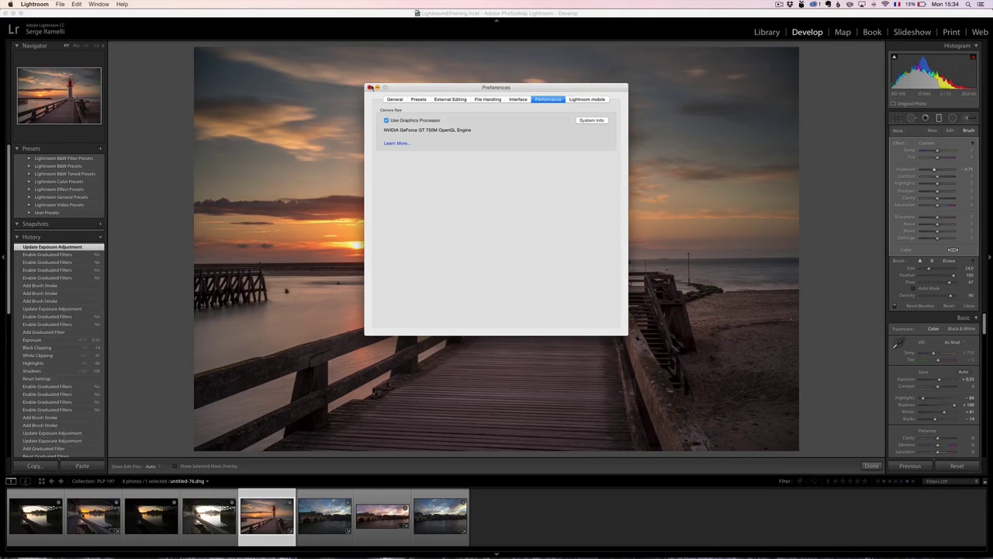
# Close Preferences and the adjustment brush, then open the New York book collection in Library.
pyautogui.click(369, 88)
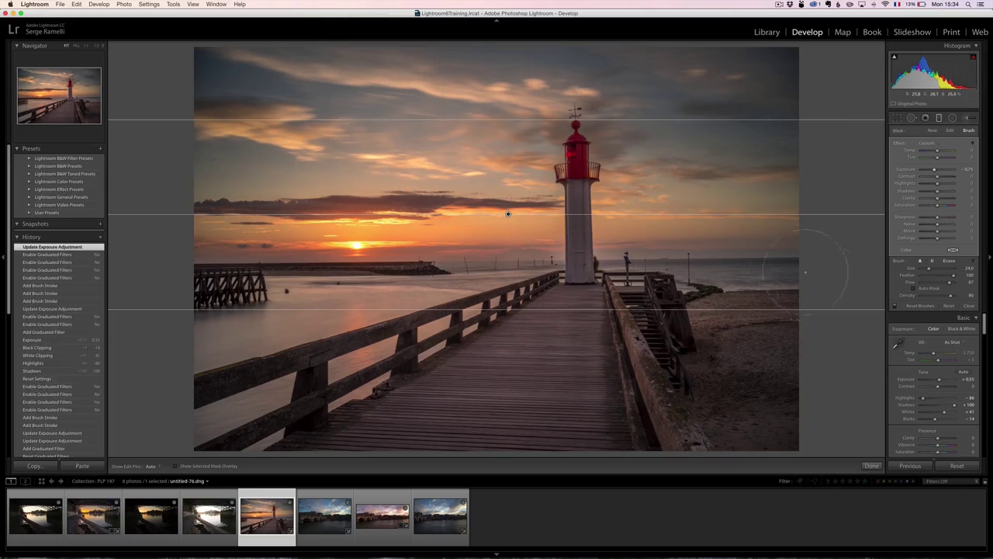
pyautogui.click(969, 306)
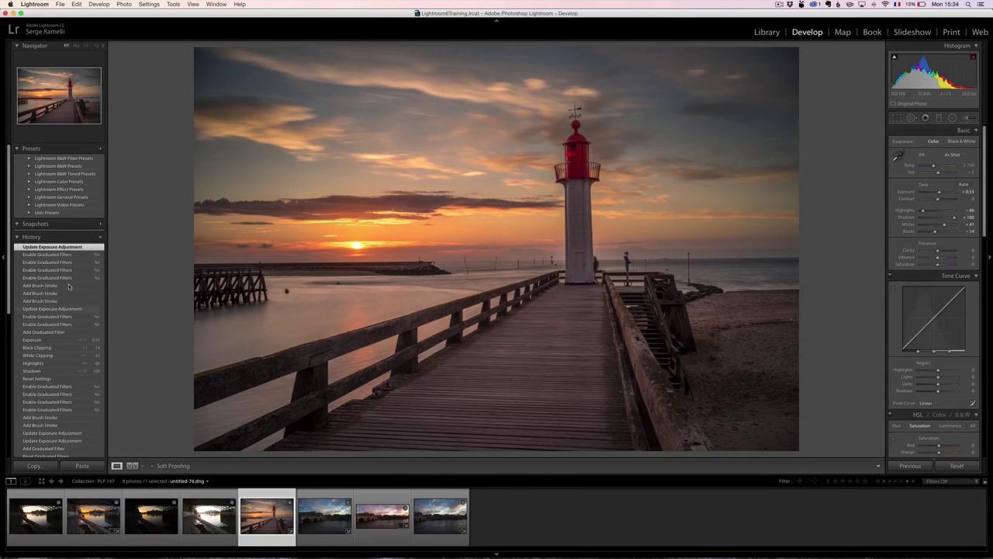
pyautogui.click(767, 31)
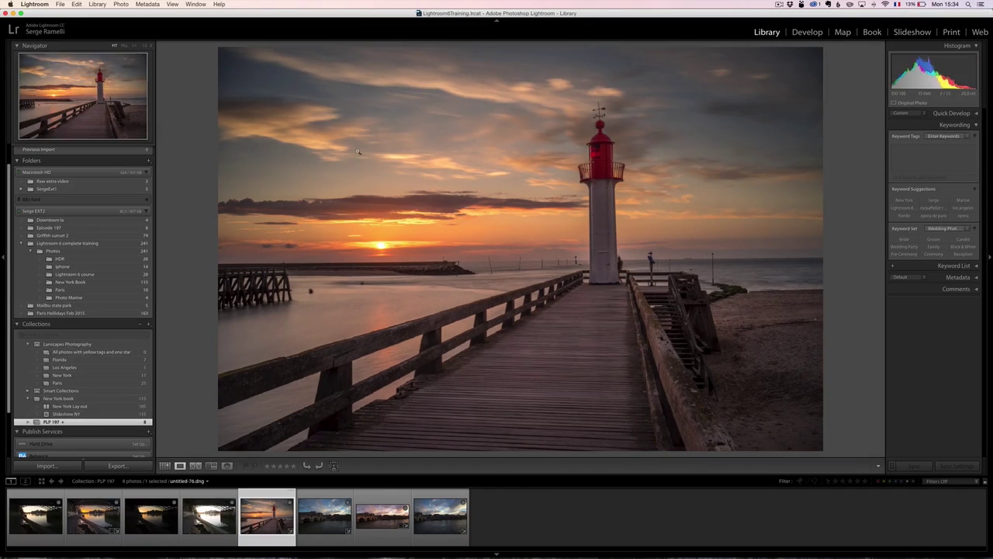
pyautogui.click(100, 399)
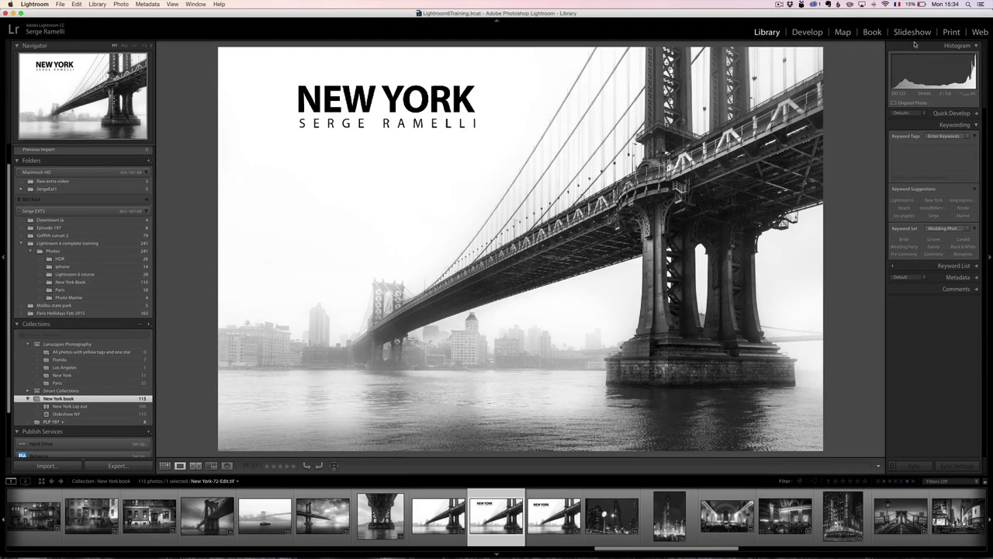
# Build a web gallery from the New York photos, switching layout from Grid Gallery to Track Gallery.
pyautogui.click(980, 33)
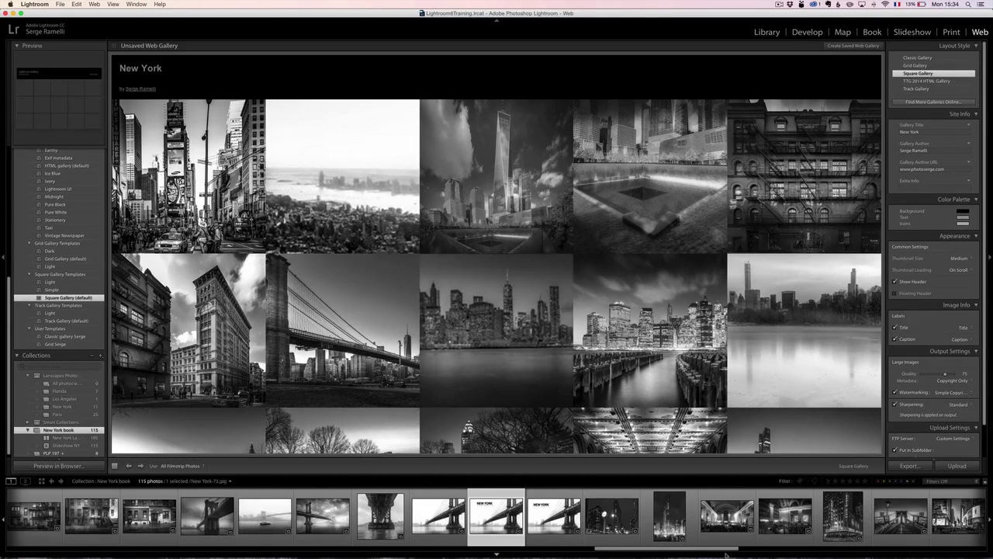
pyautogui.moveTo(702, 549); pyautogui.dragTo(81, 548)
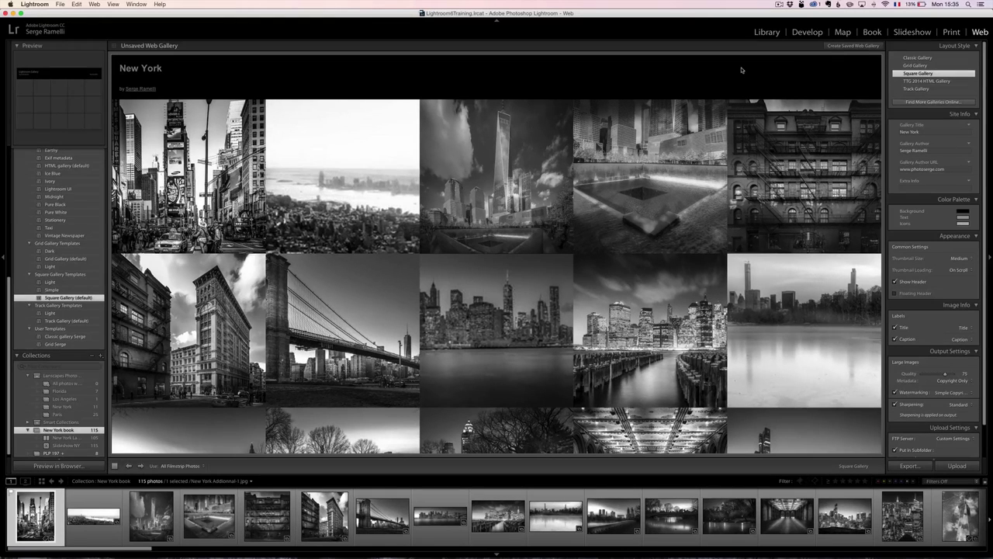
pyautogui.click(926, 65)
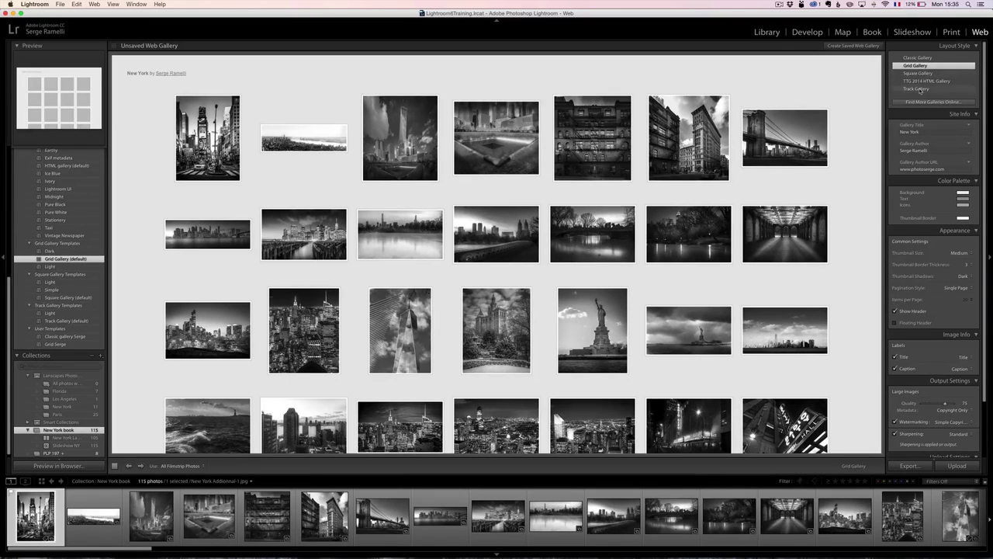
pyautogui.click(919, 89)
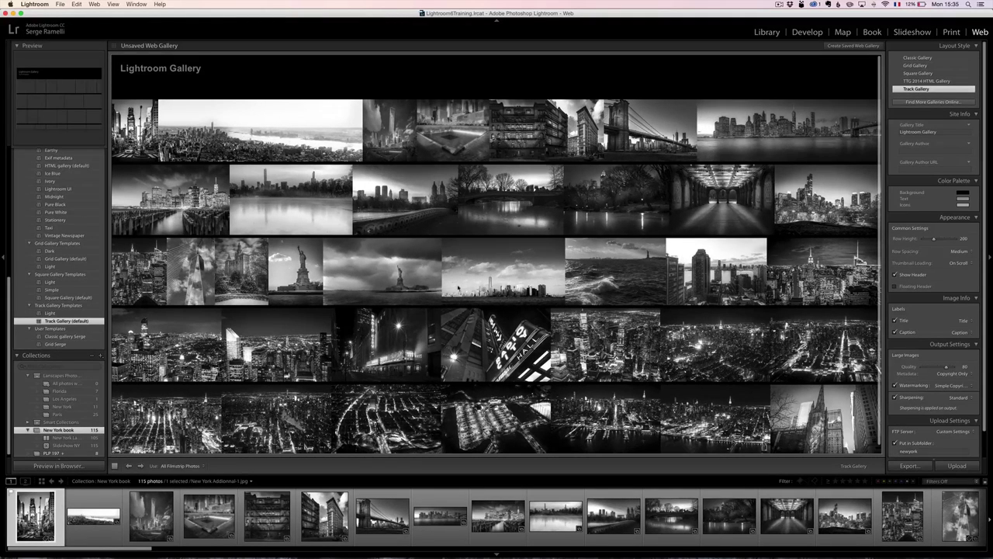
pyautogui.scroll(-5, 720, 166)
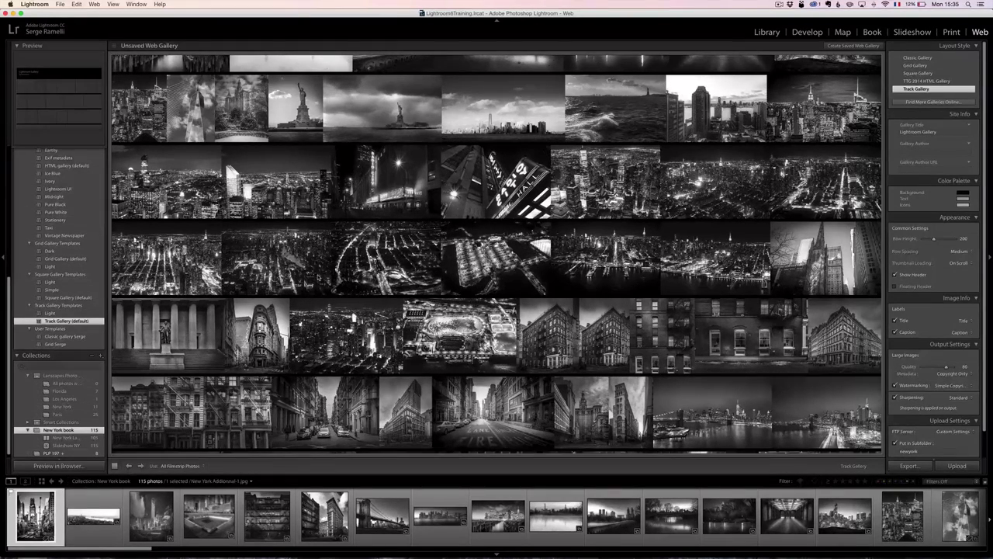
# Show all catalog photographs in the Library as a thumbnail grid.
pyautogui.click(767, 32)
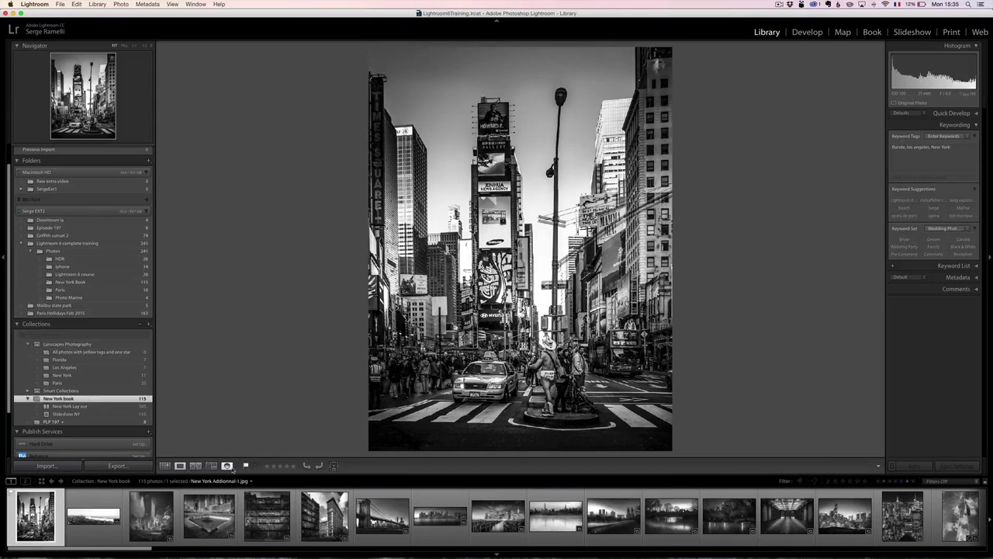
pyautogui.scroll(2, 78, 170)
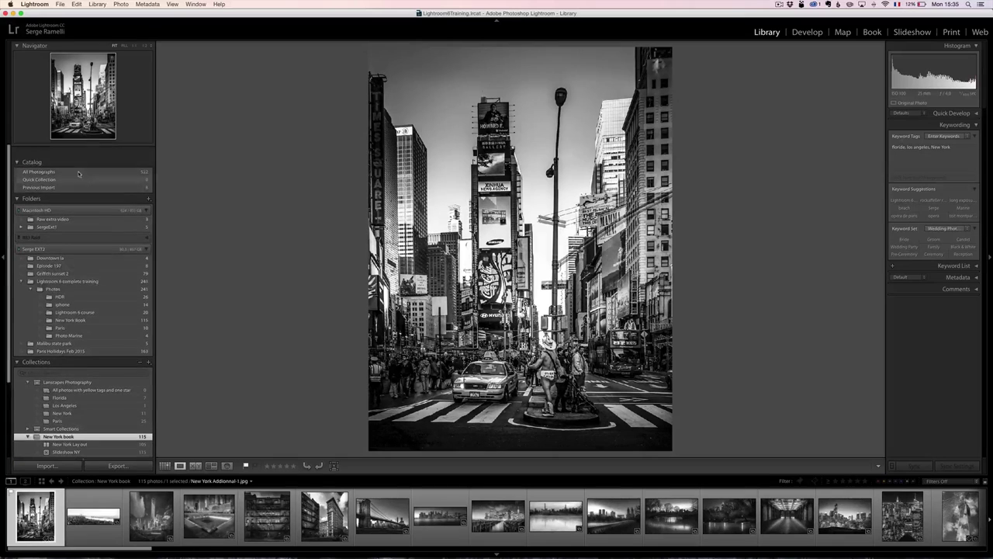
pyautogui.scroll(-1, 78, 170)
pyautogui.click(80, 160)
pyautogui.press('g')
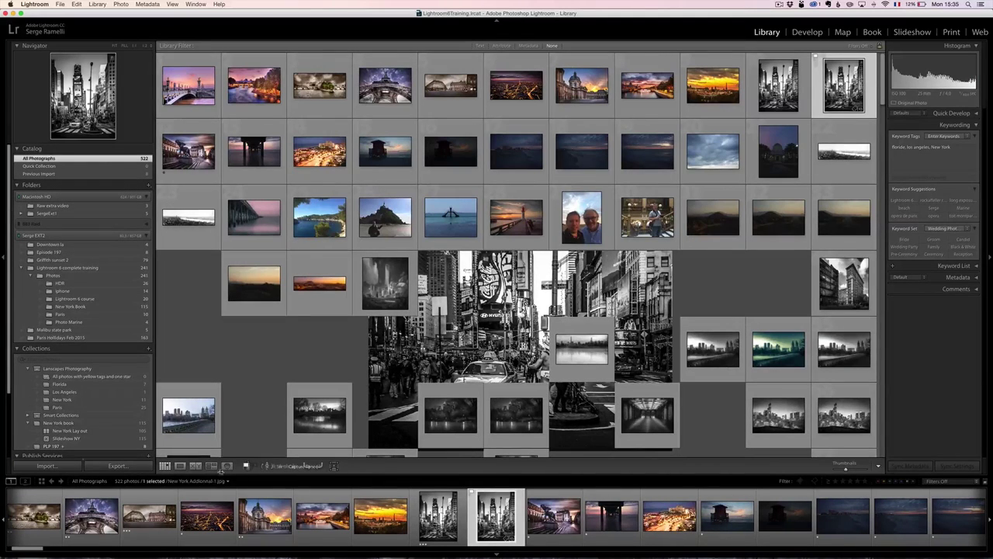
# Browse a named person's confirmed faces in People view, then return to Develop.
pyautogui.click(227, 465)
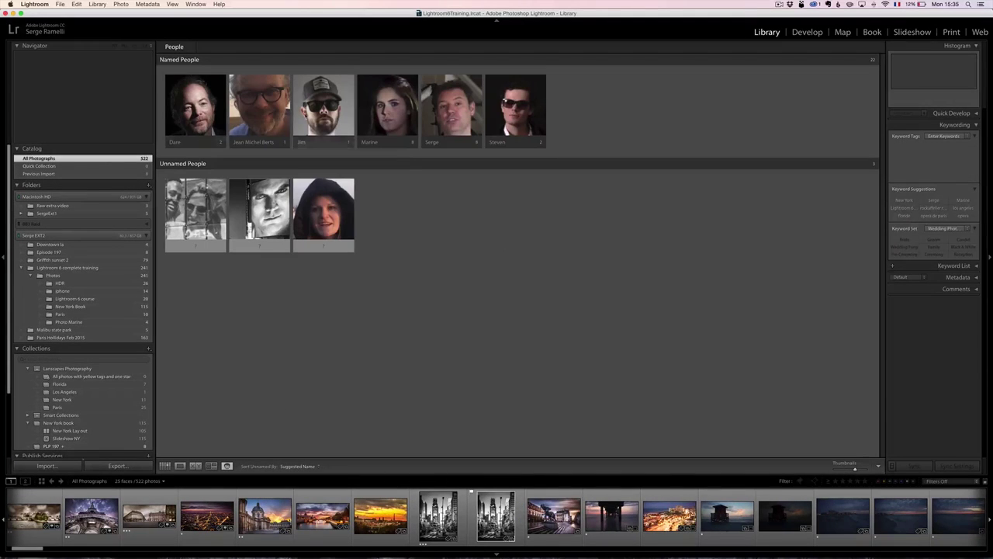
pyautogui.doubleClick(451, 104)
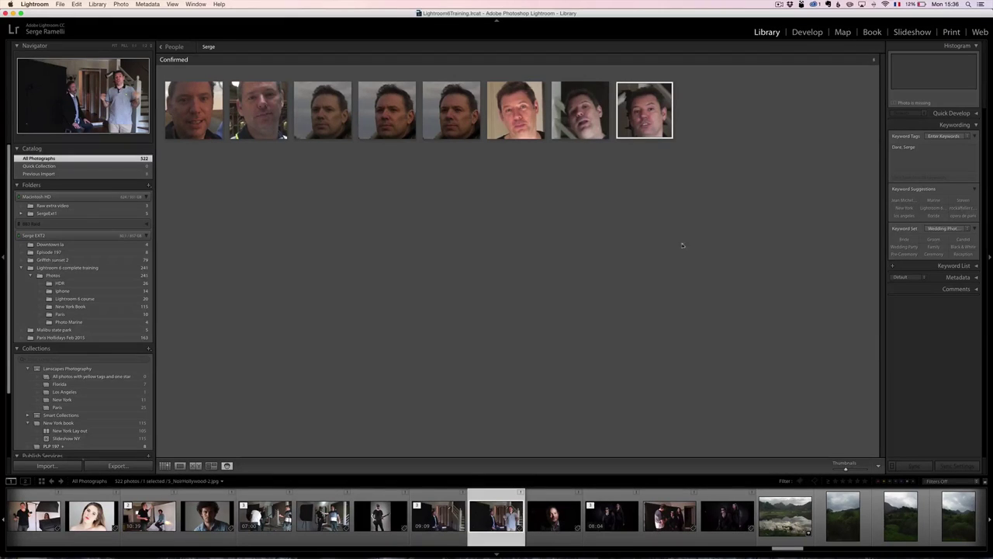
pyautogui.click(810, 31)
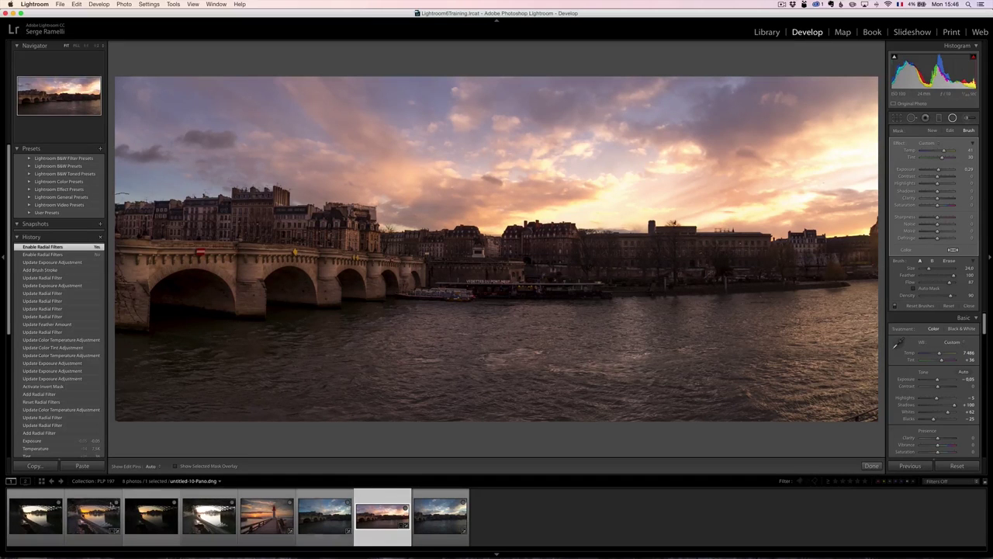
# Open the lighthouse pier sunset photo from the Develop filmstrip.
pyautogui.click(93, 516)
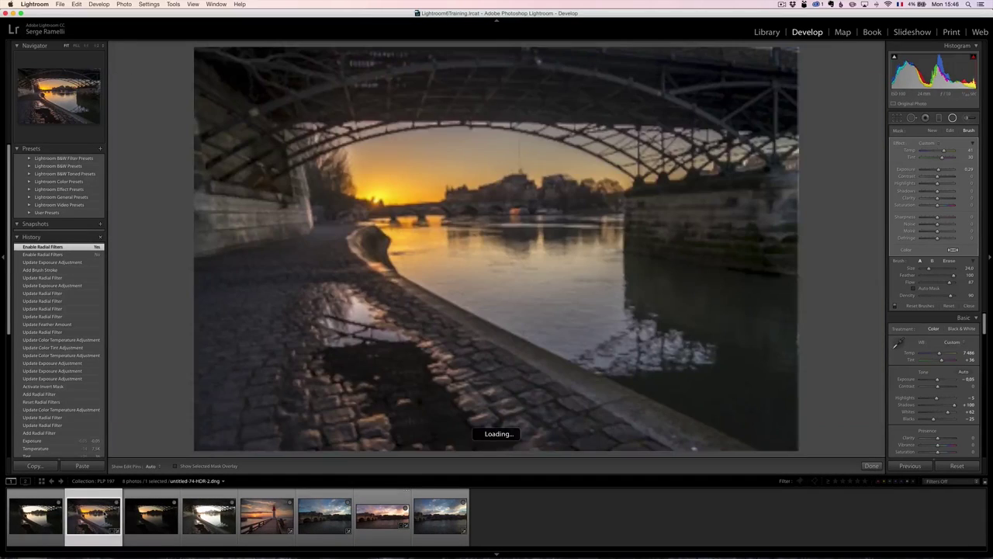
pyautogui.click(275, 514)
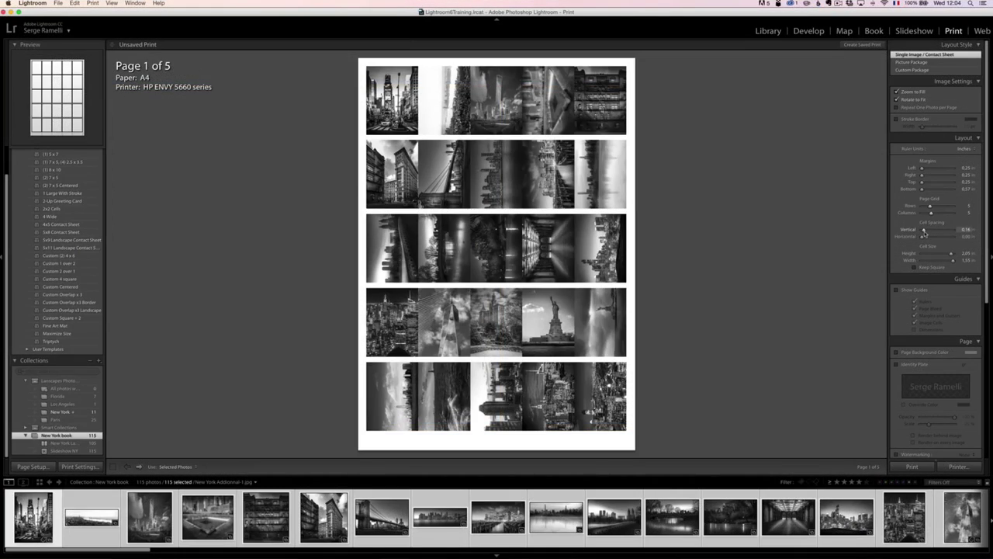
# Increase the Horizontal Cell Spacing to add gaps between contact sheet columns.
pyautogui.moveTo(922, 236); pyautogui.dragTo(926, 237)
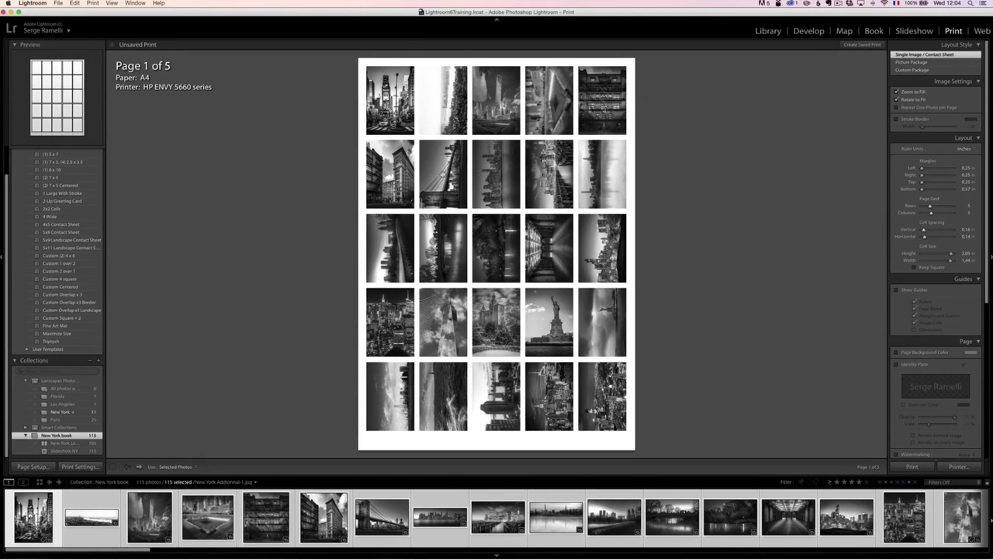